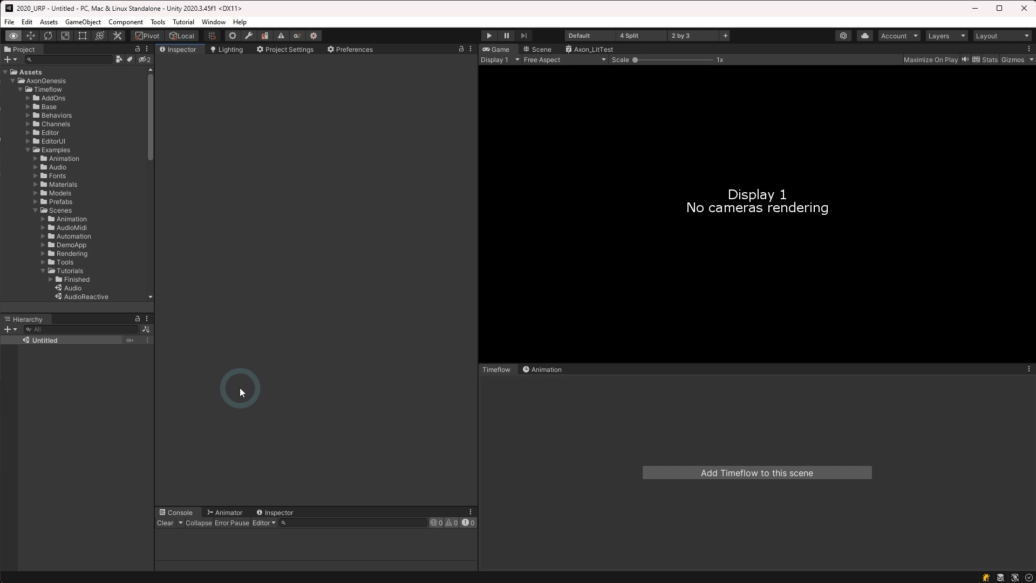
Step: Open the AudioReactive scene from Examples > Scenes > Tutorials
double_click(86, 296)
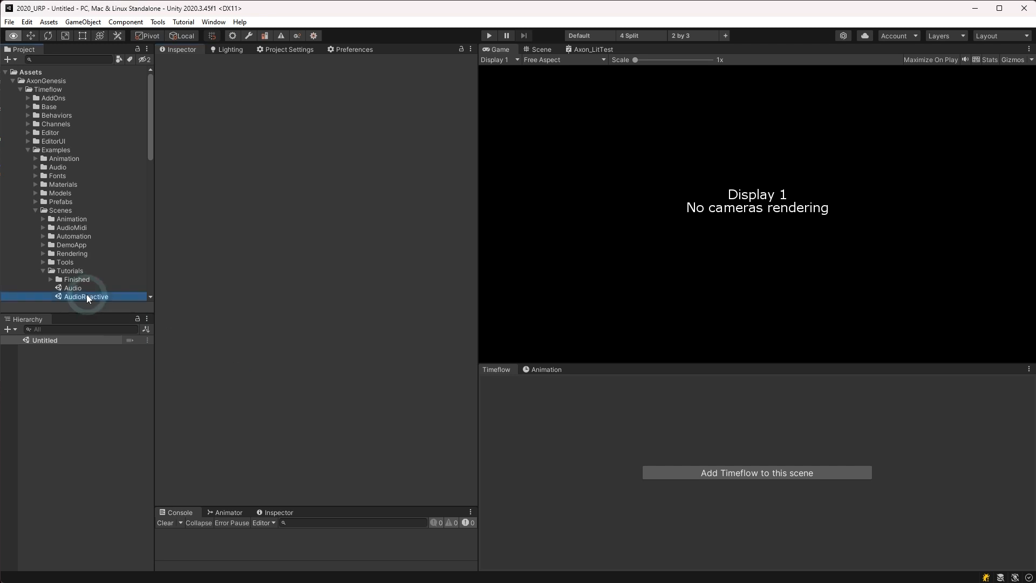
Step: Expand Timeflow, select AudioTrack to inspect its audio and spectrum settings, then select Sphere
left_click(29, 350)
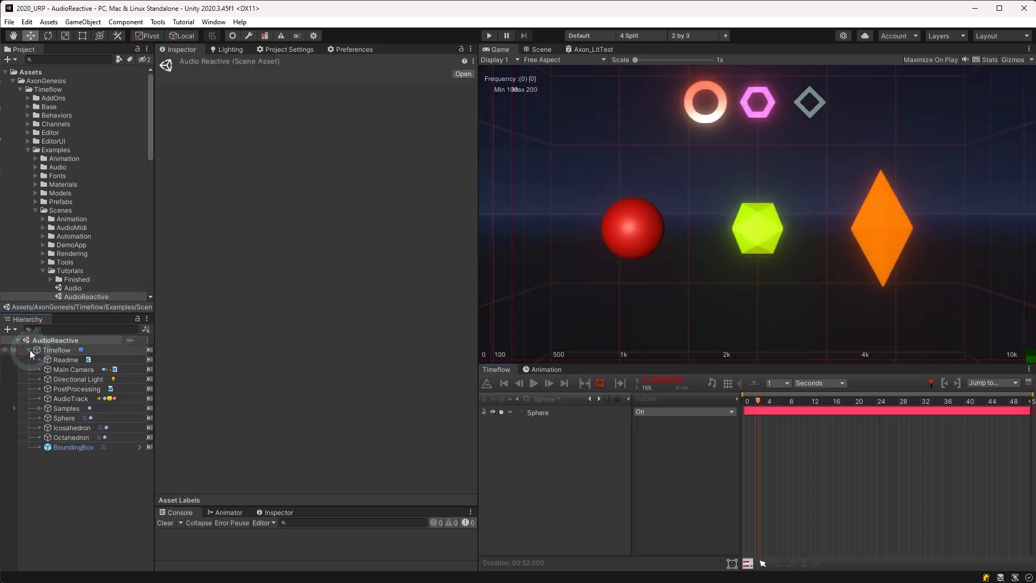
left_click(58, 399)
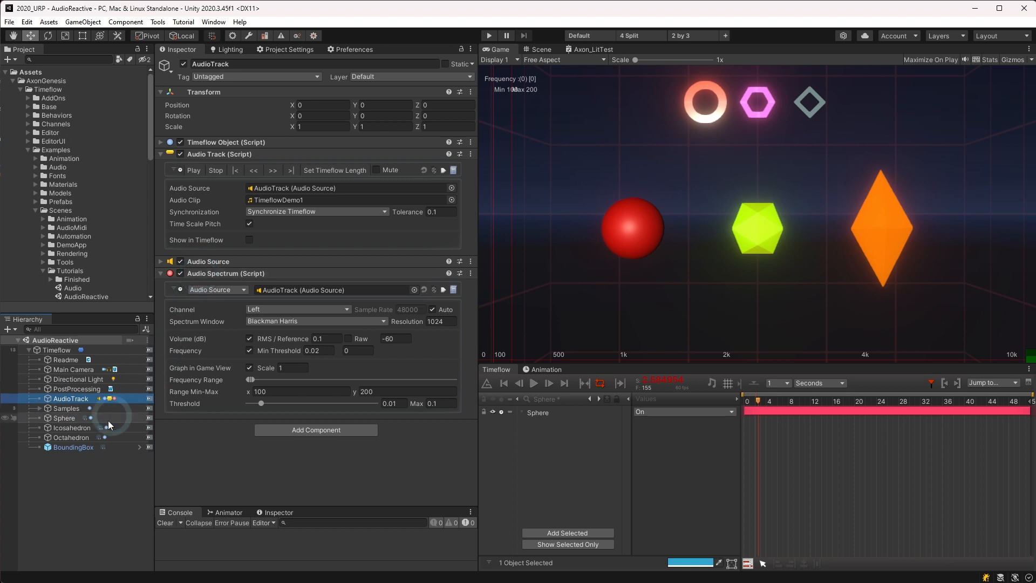
left_click(66, 416)
Step: From the Sphere track's menu, add Audio Reactive > Transform > Local Position > Y
left_click(515, 411)
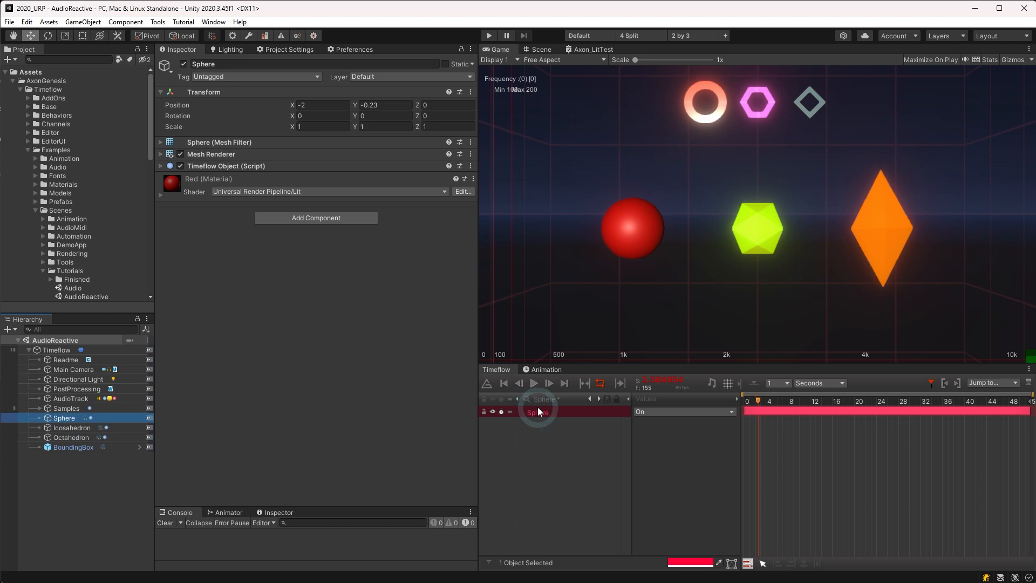
right_click(539, 411)
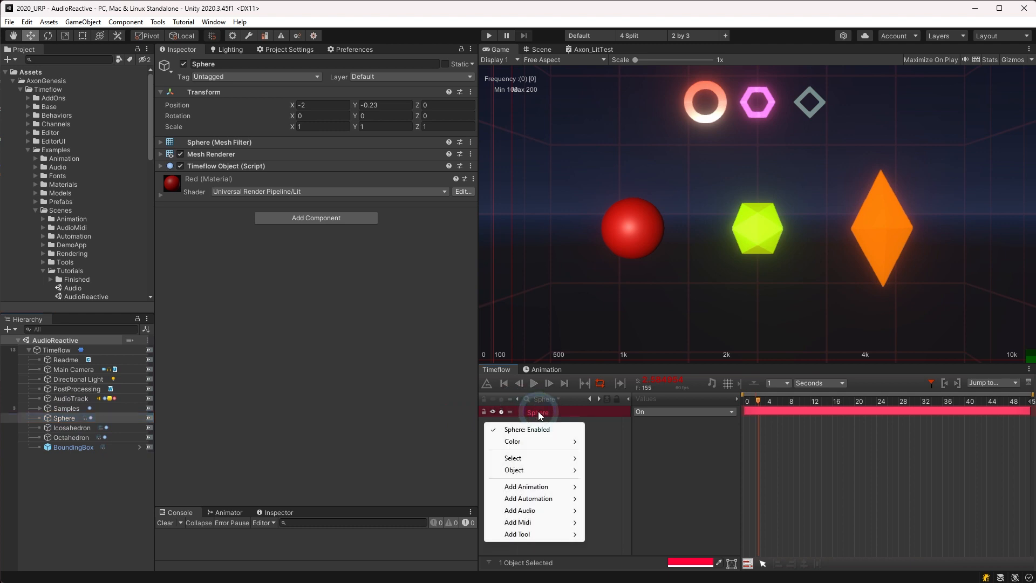
mouse_move(529, 510)
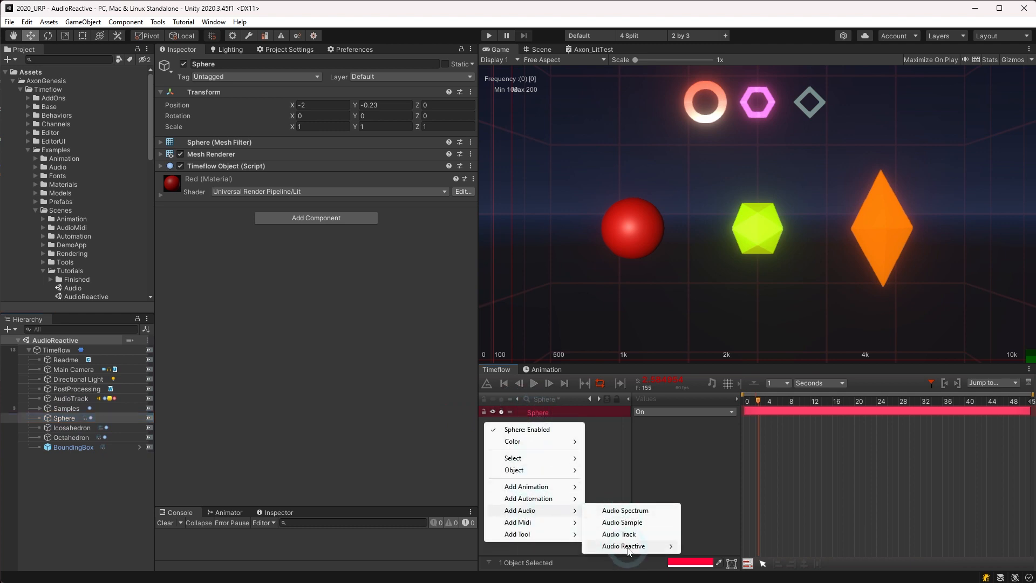
mouse_move(625, 546)
mouse_move(705, 508)
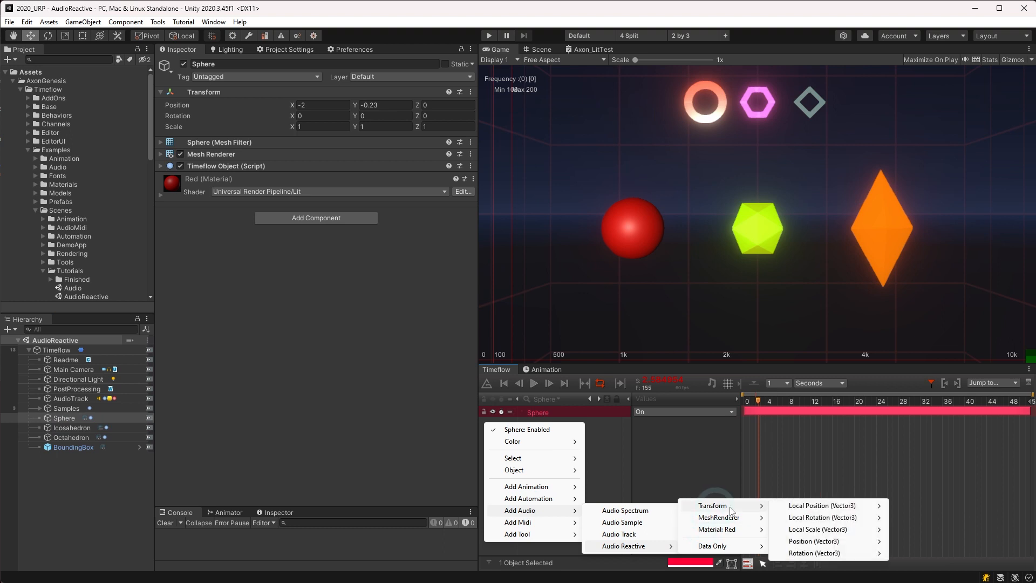
mouse_move(820, 506)
mouse_move(1004, 493)
left_click(916, 519)
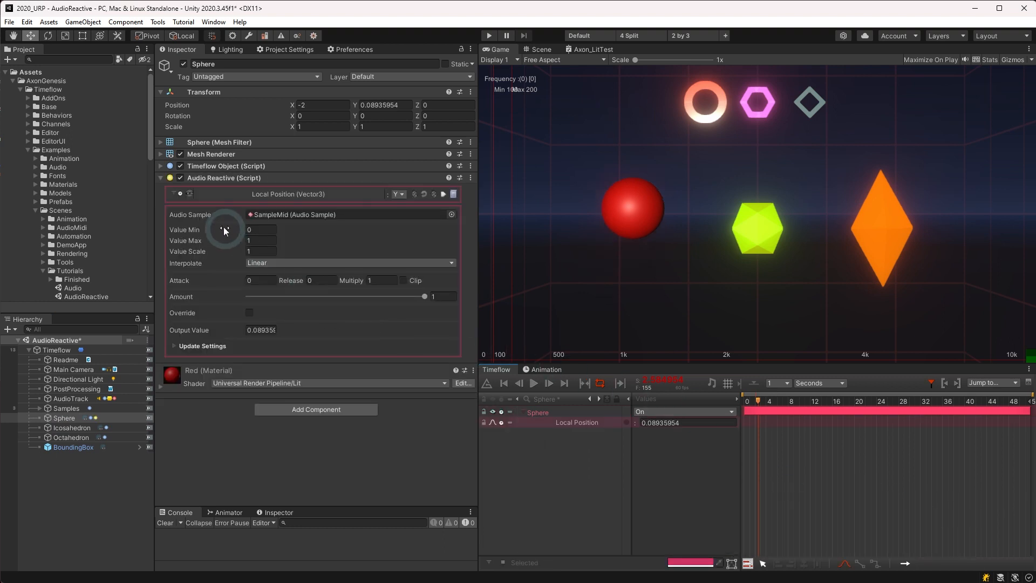
Step: Drag SampleLow into the Sphere's Audio Sample field, replacing SampleMid
left_click(277, 214)
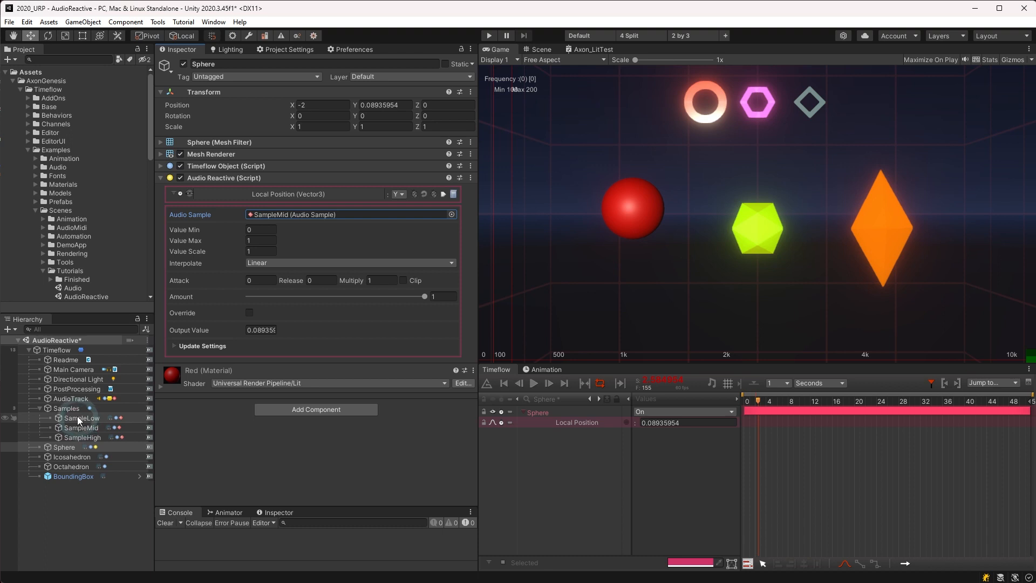
left_click_drag(77, 416, 300, 216)
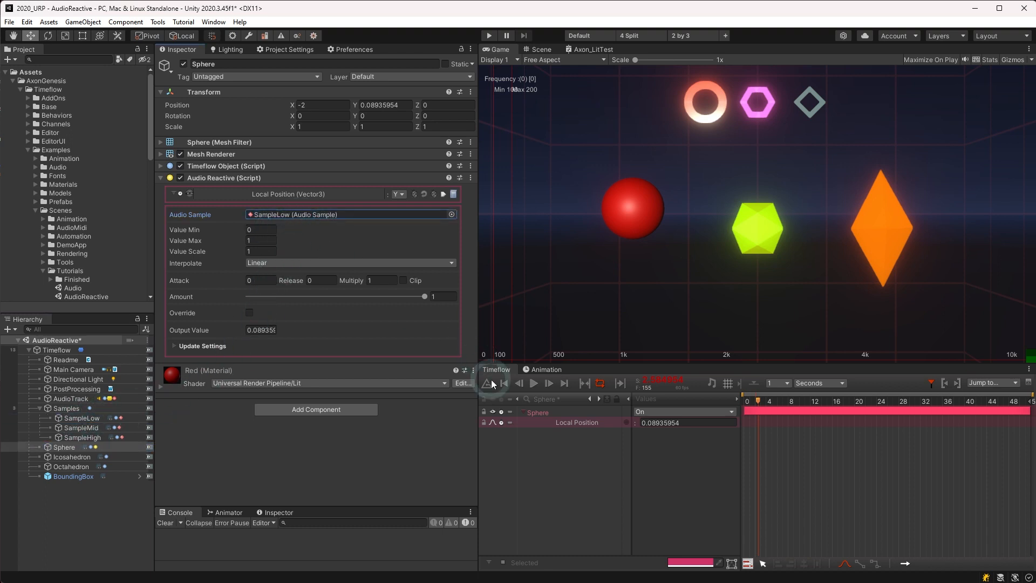
Step: Start playback and set Value Min -1.53, Value Max 1.48 and Value Scale 1
left_click(532, 385)
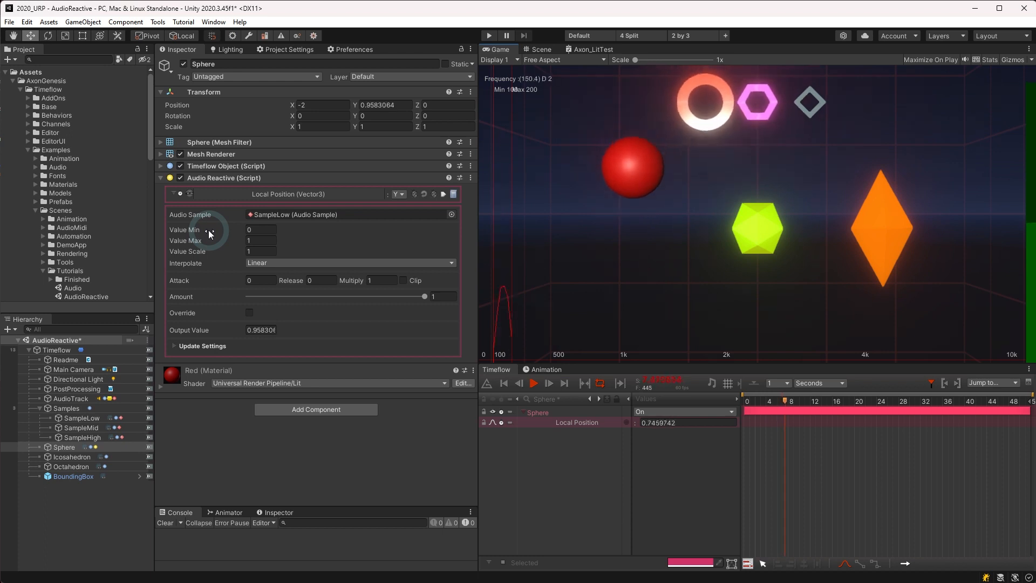
left_click_drag(209, 229, 229, 243)
left_click(237, 231)
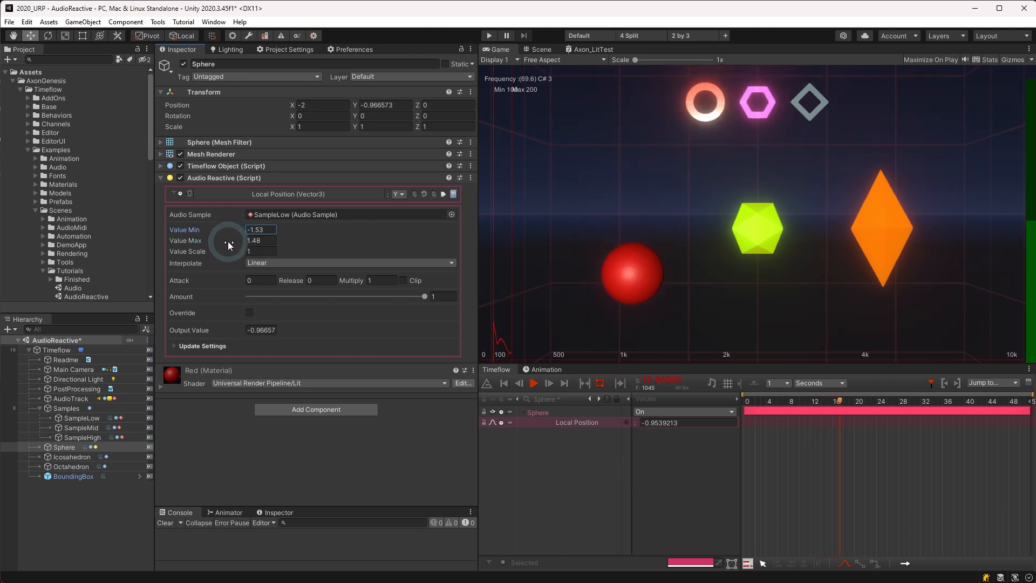
mouse_move(228, 250)
left_mouse_down()
mouse_move(251, 256)
mouse_move(219, 257)
left_mouse_up()
left_click(262, 251)
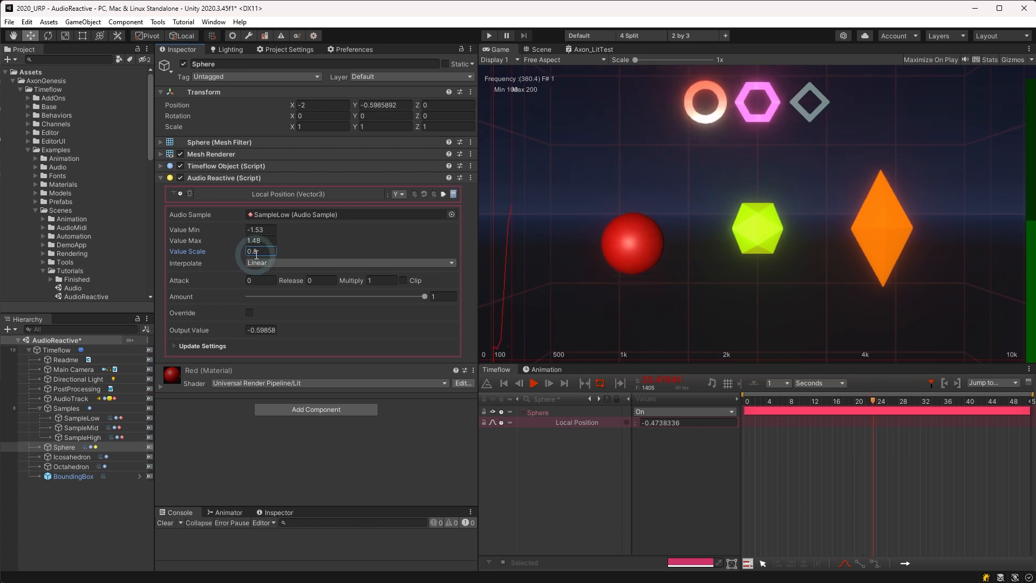
type("1")
left_click(266, 263)
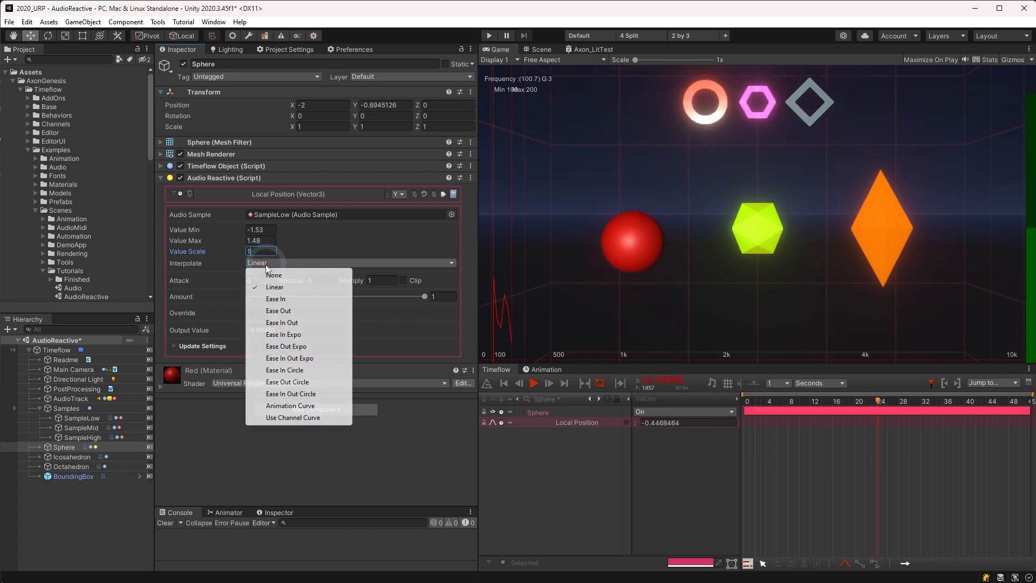
Step: Set the Sphere's interpolation to Ease In Out and its Attack to 0.1
left_click(279, 324)
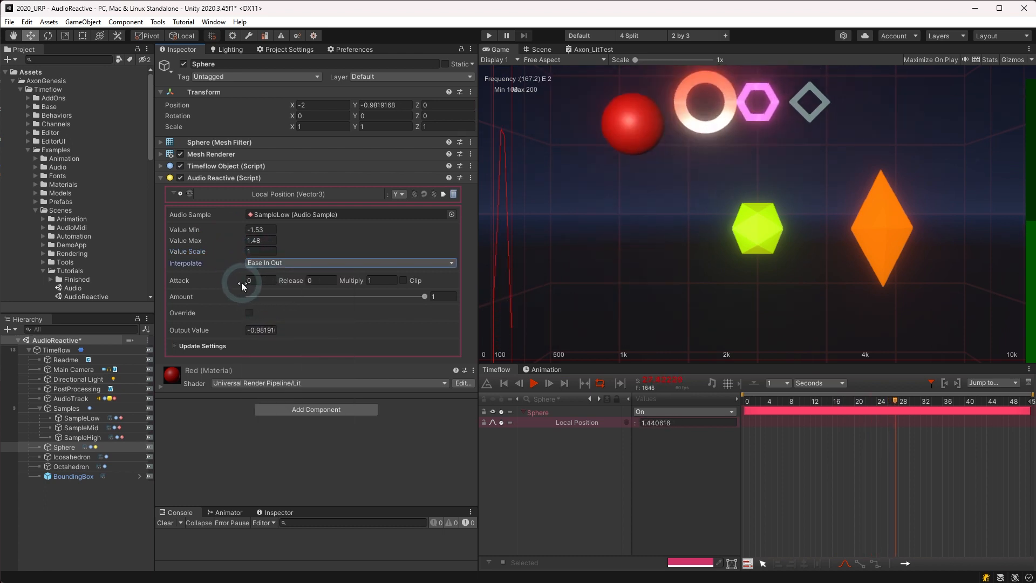
left_click_drag(241, 282, 250, 285)
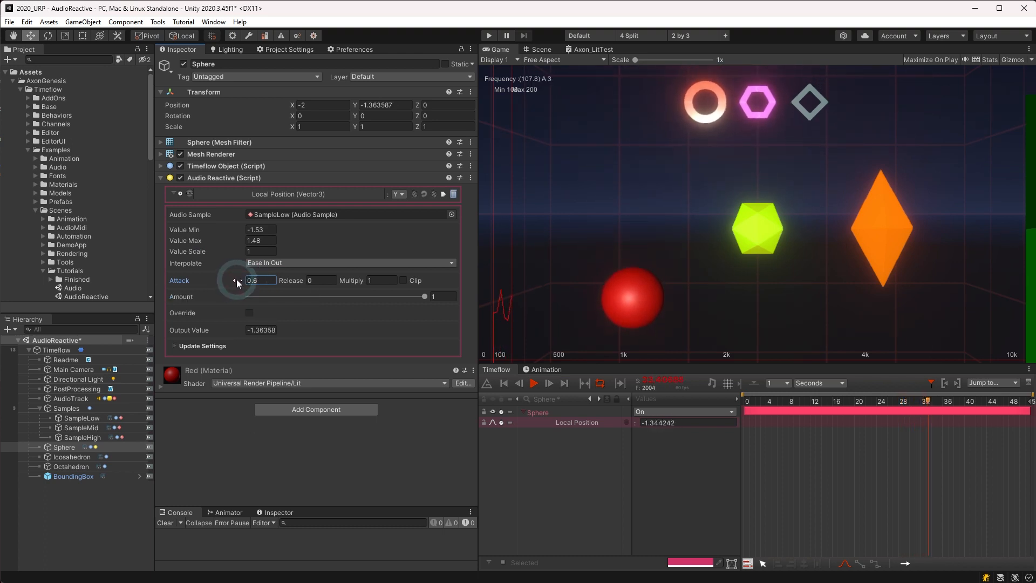
left_click_drag(235, 284, 268, 281)
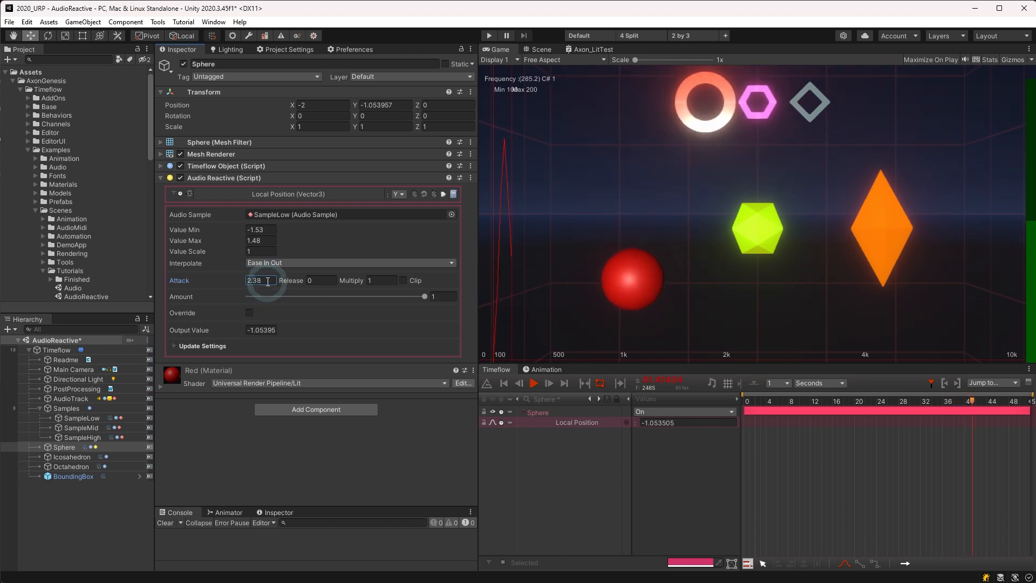
left_click(270, 280)
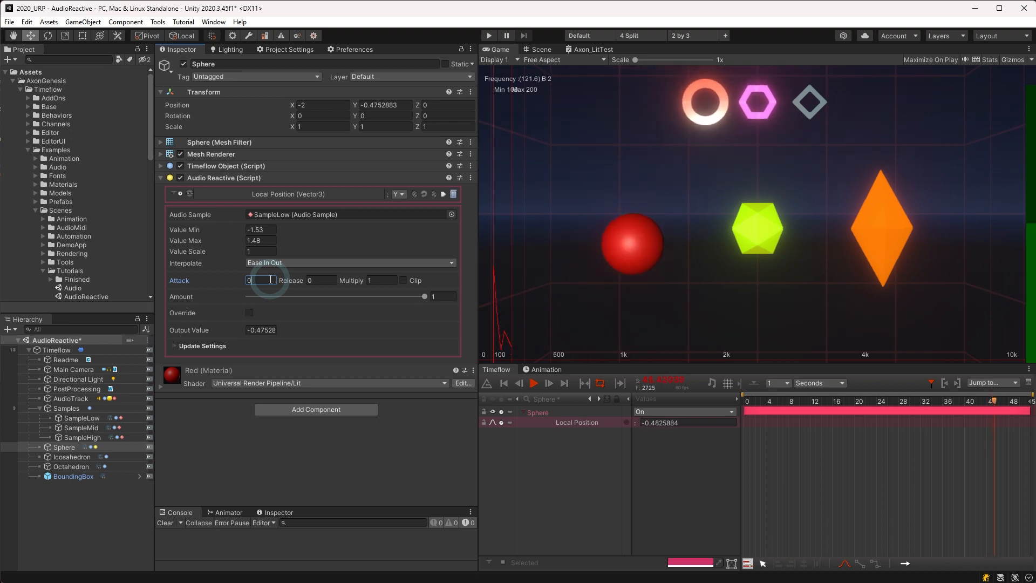
type("0.1")
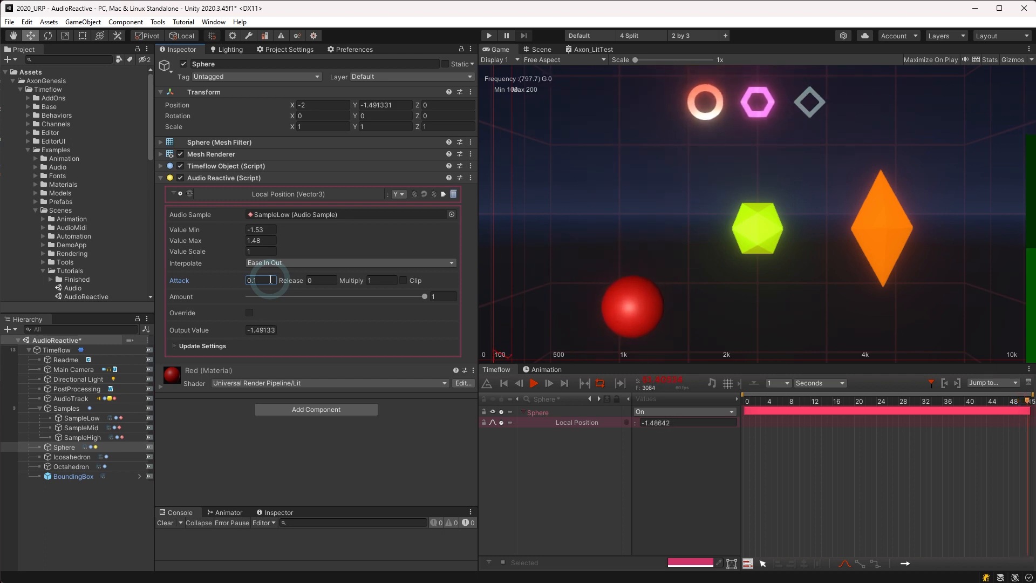
mouse_move(300, 285)
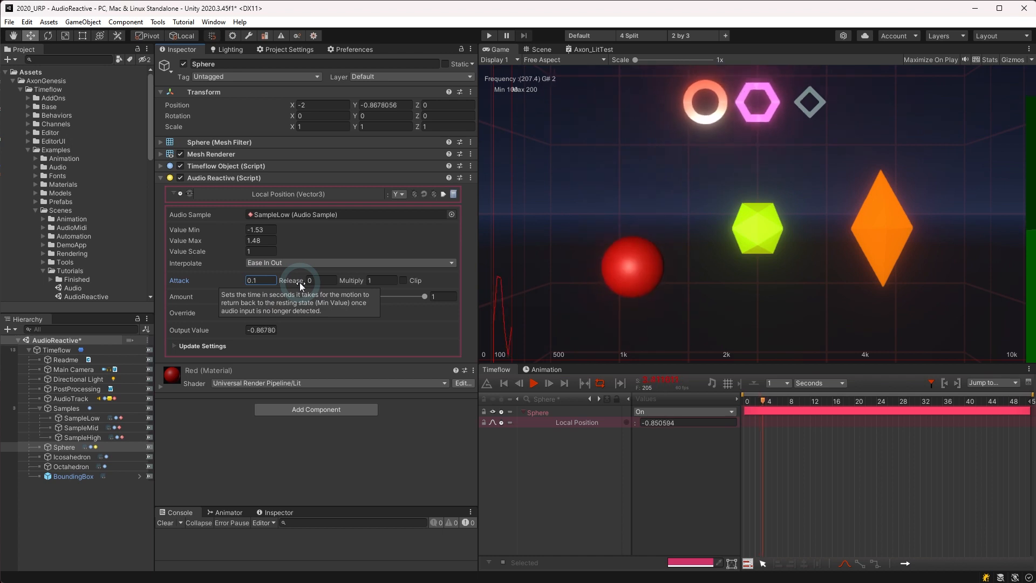
Step: Try longer Release times on the Sphere, then type 0.5 as the Release value
left_click_drag(300, 283, 315, 285)
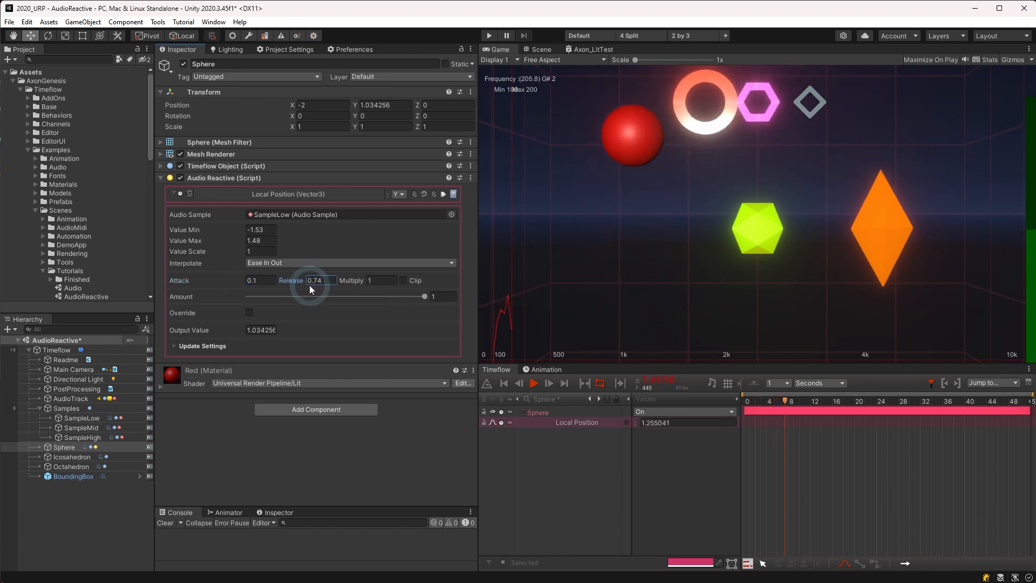
mouse_move(293, 277)
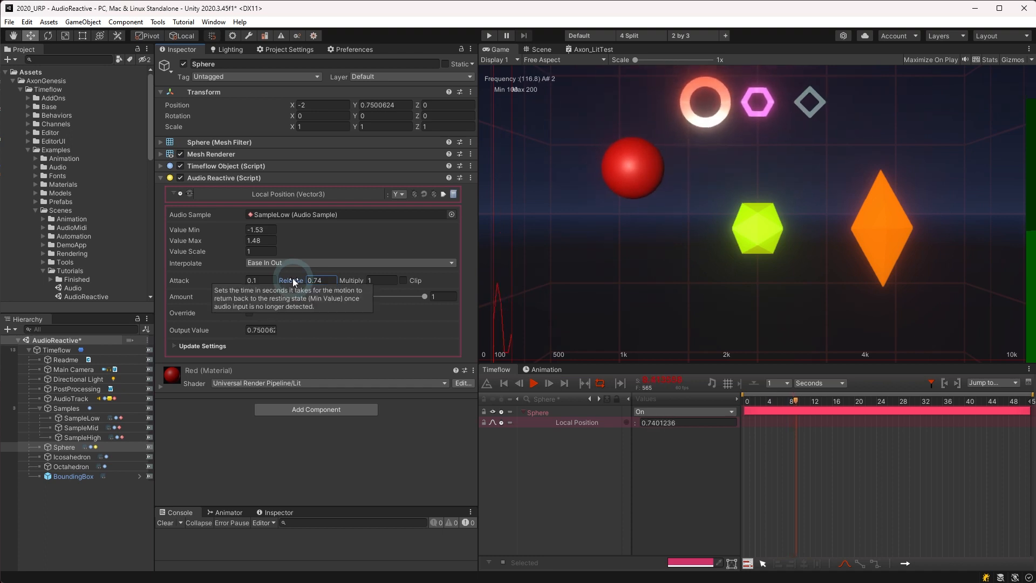
left_click_drag(293, 279, 327, 279)
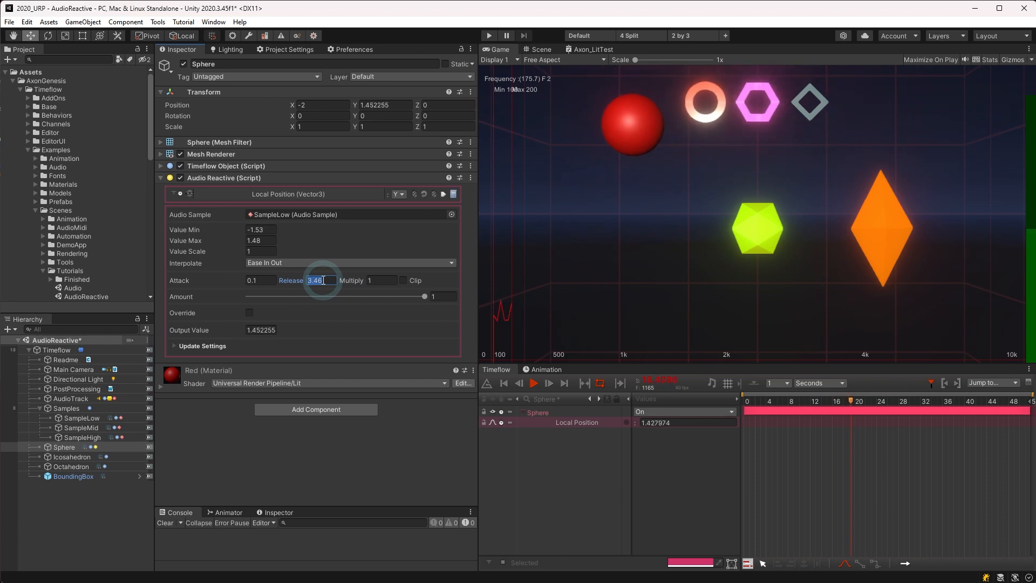
type("0.5")
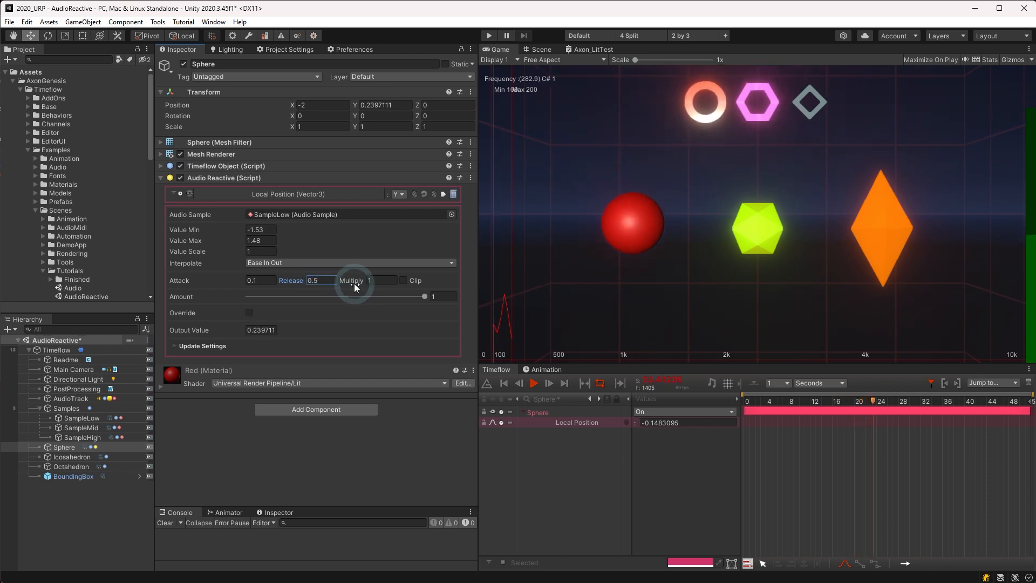
mouse_move(354, 283)
left_mouse_down()
mouse_move(337, 285)
mouse_move(397, 279)
mouse_move(365, 280)
left_mouse_up()
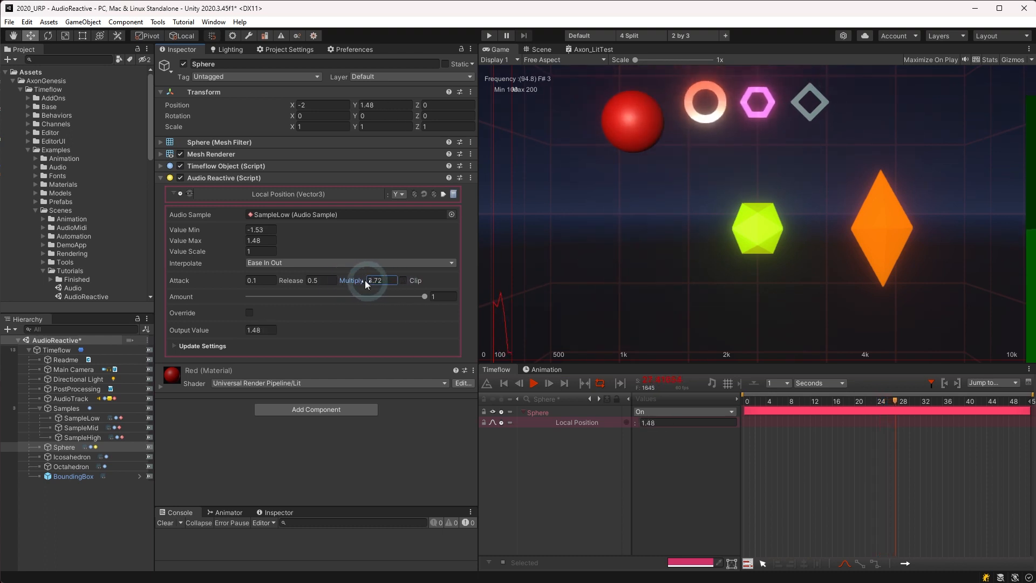
left_click(384, 280)
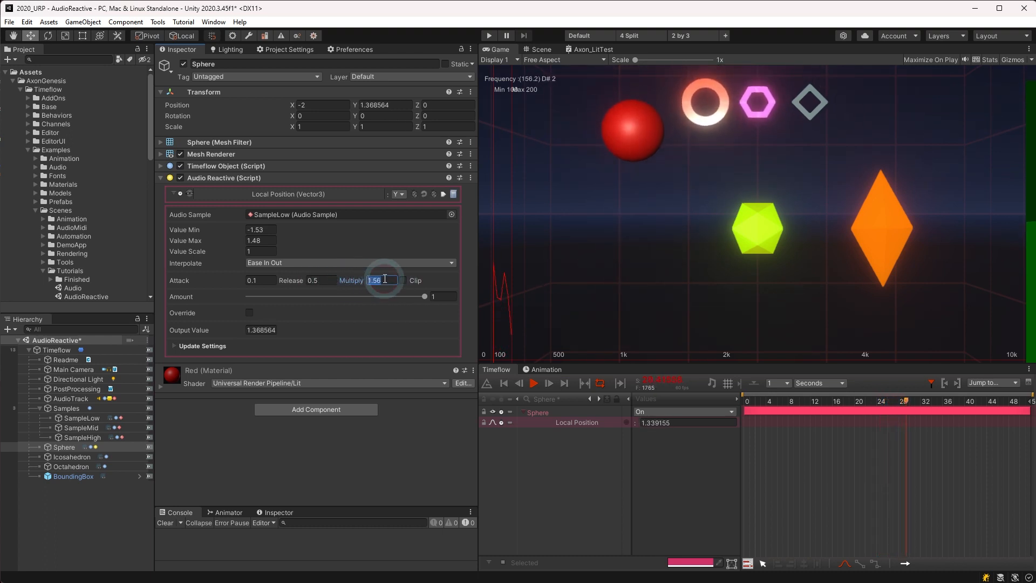
left_click(404, 281)
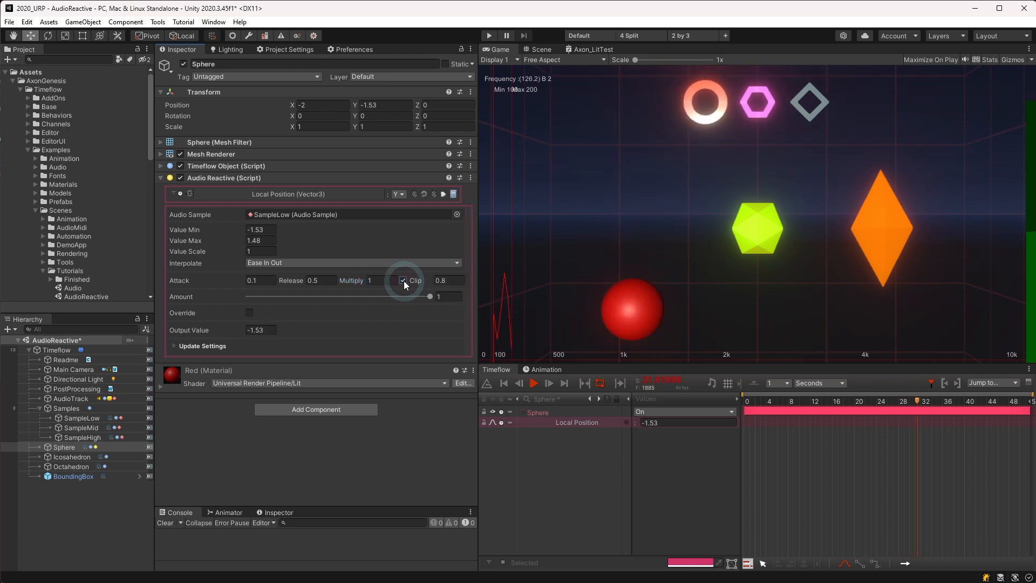
left_click(432, 280)
left_click_drag(423, 281, 415, 285)
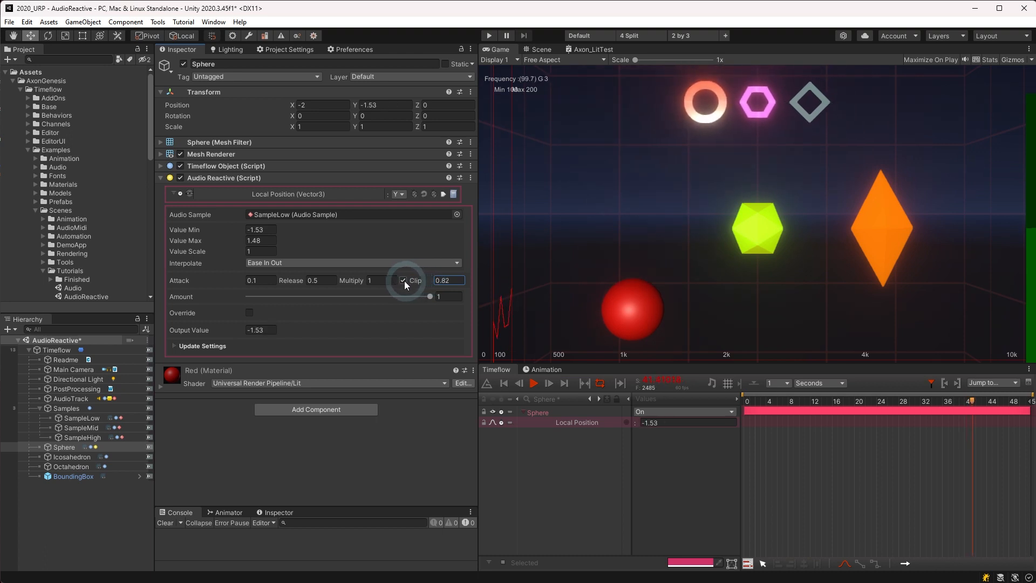
left_click(403, 280)
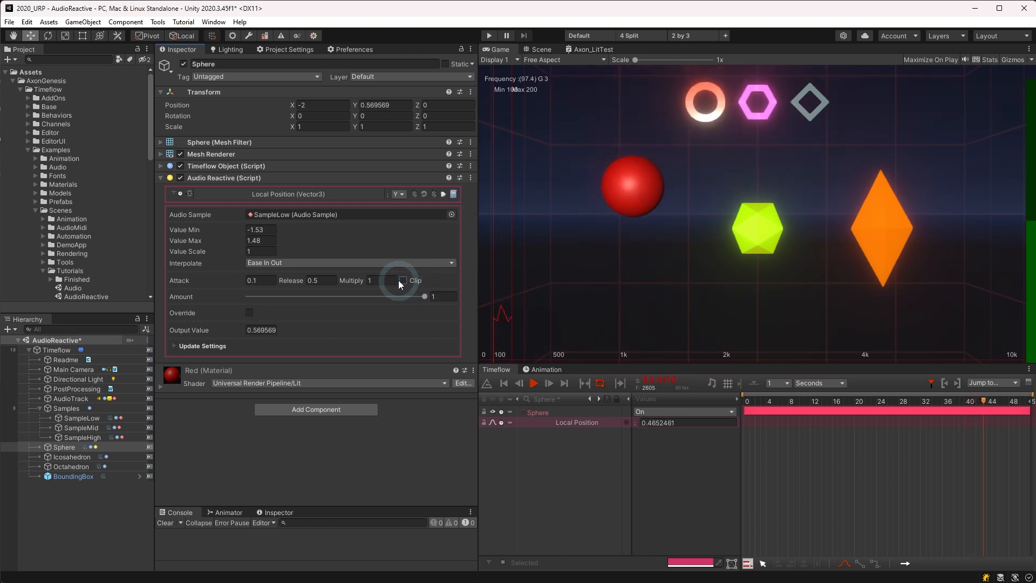
Step: Widen AudioTrack's spectrum range to about 795–2347 Hz, then select SampleLow
left_click(69, 399)
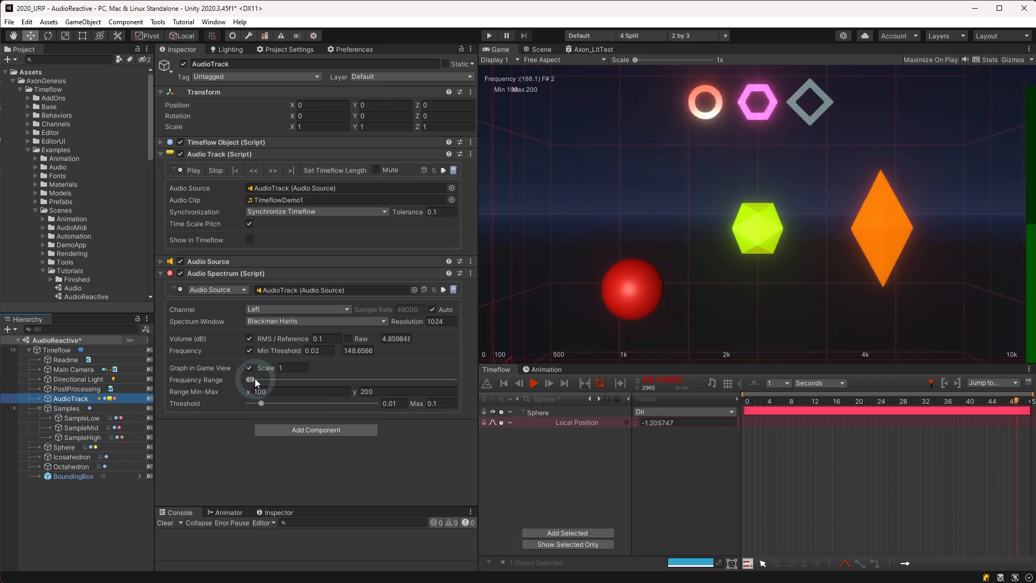
left_click_drag(255, 377, 268, 403)
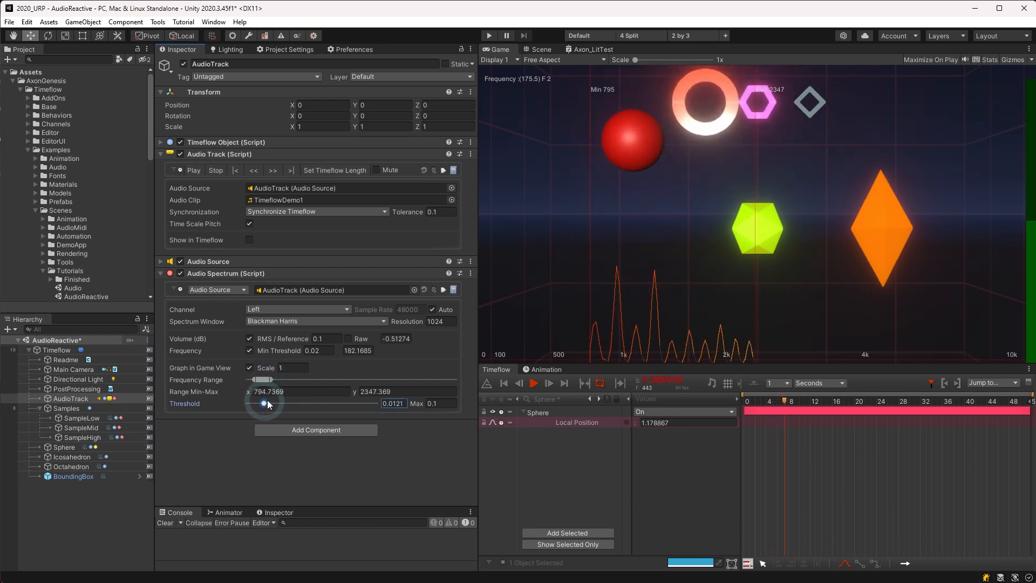
left_click(84, 418)
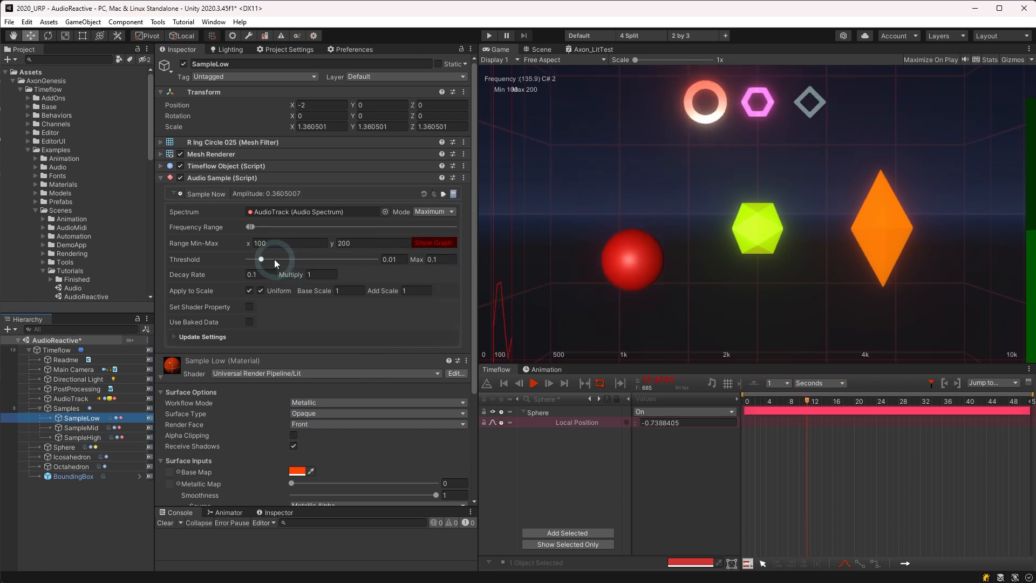
Step: Keep SampleLow's Mode at Maximum, then drag the Sphere's Audio Reactive Amount lower
left_click(442, 215)
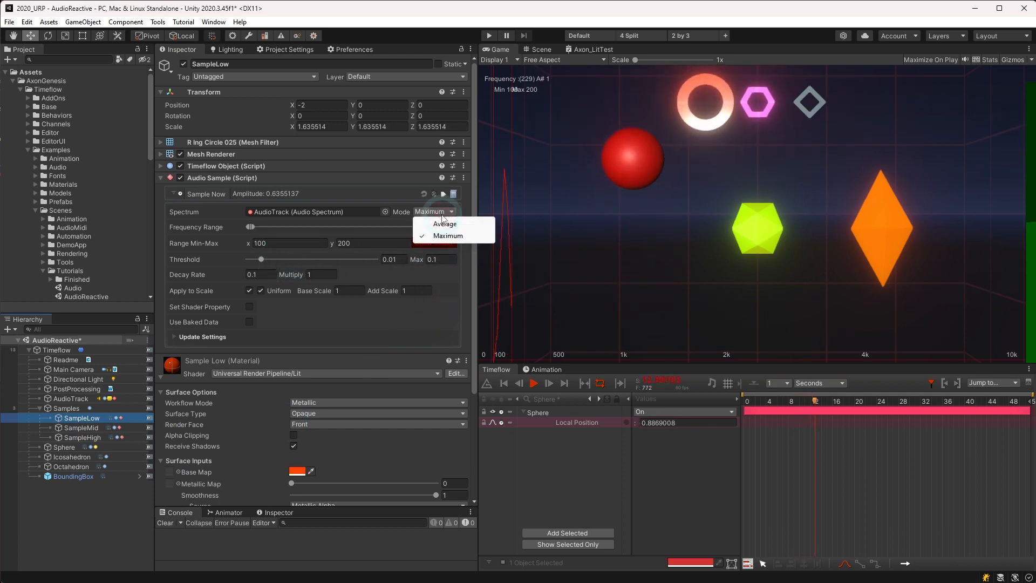
left_click(436, 238)
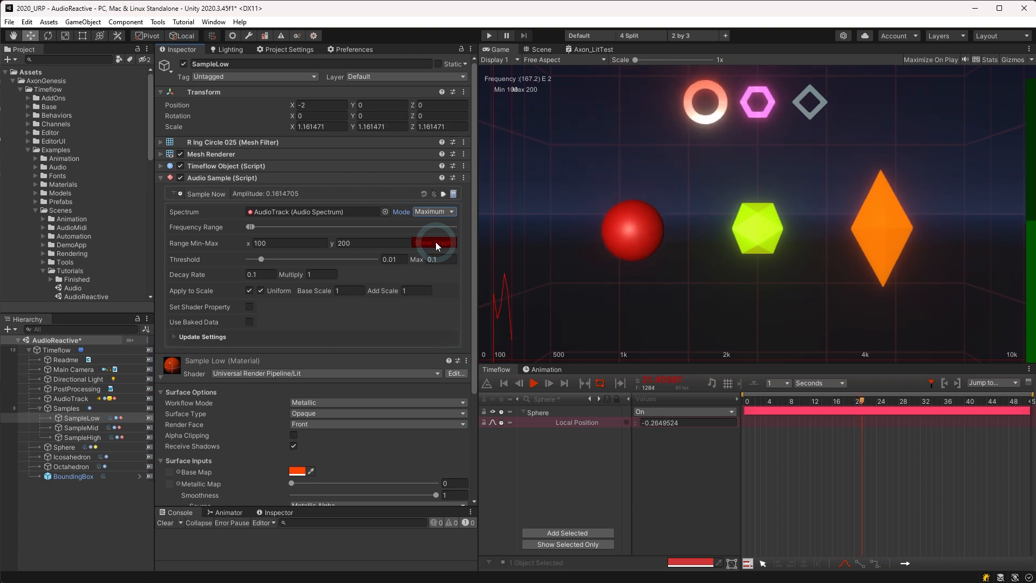
left_click(65, 448)
mouse_move(407, 297)
left_mouse_down()
mouse_move(252, 298)
mouse_move(409, 293)
mouse_move(407, 314)
left_mouse_up()
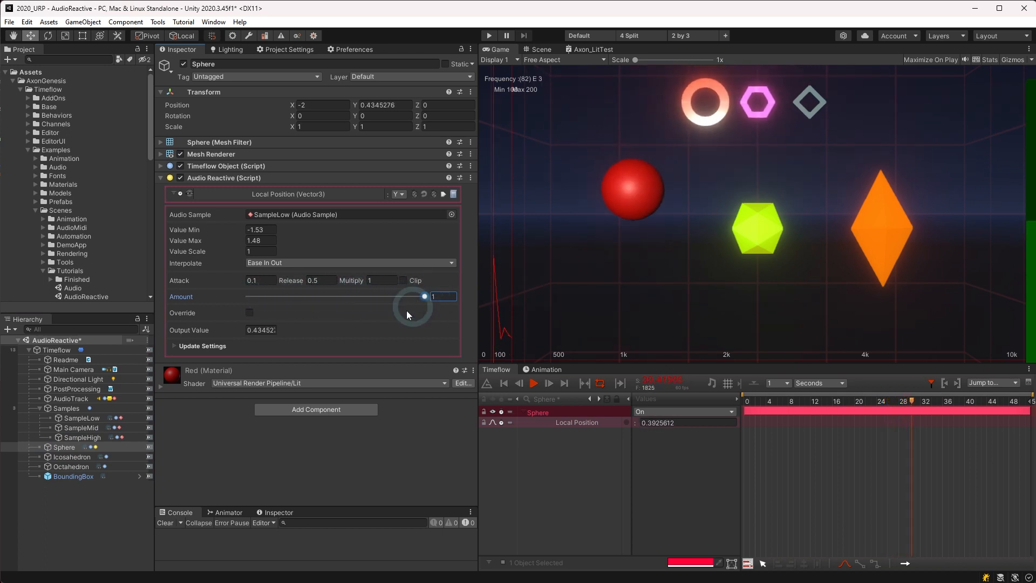
Step: Enable Override, scrub its manual value and Blend, then switch Override back off
left_click(253, 315)
left_click_drag(265, 313, 425, 324)
left_click(249, 313)
left_click(249, 313)
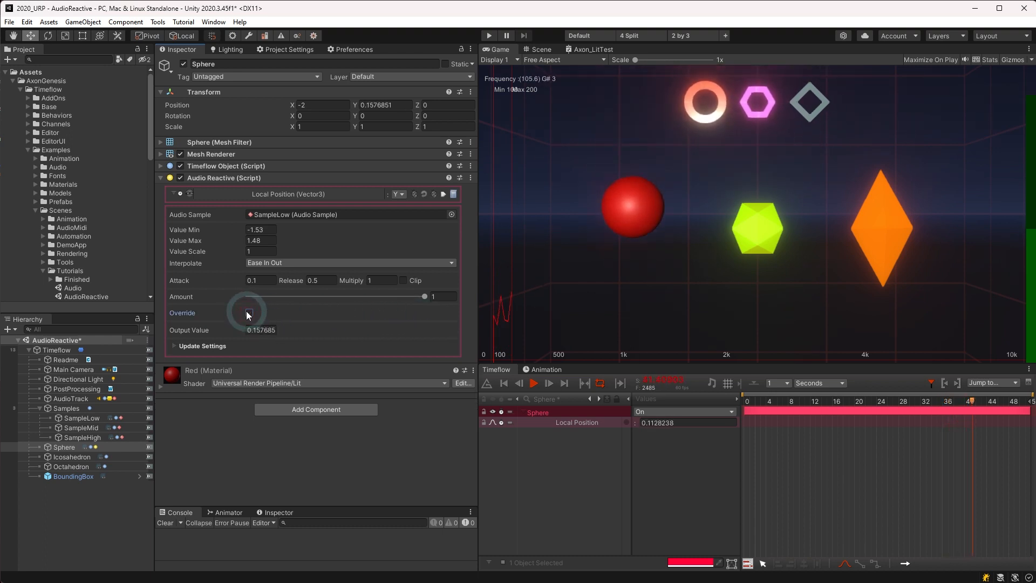
Step: Add an Audio Reactive _EmissionColor track to the Icosahedron, driven by SampleMid
left_click(67, 456)
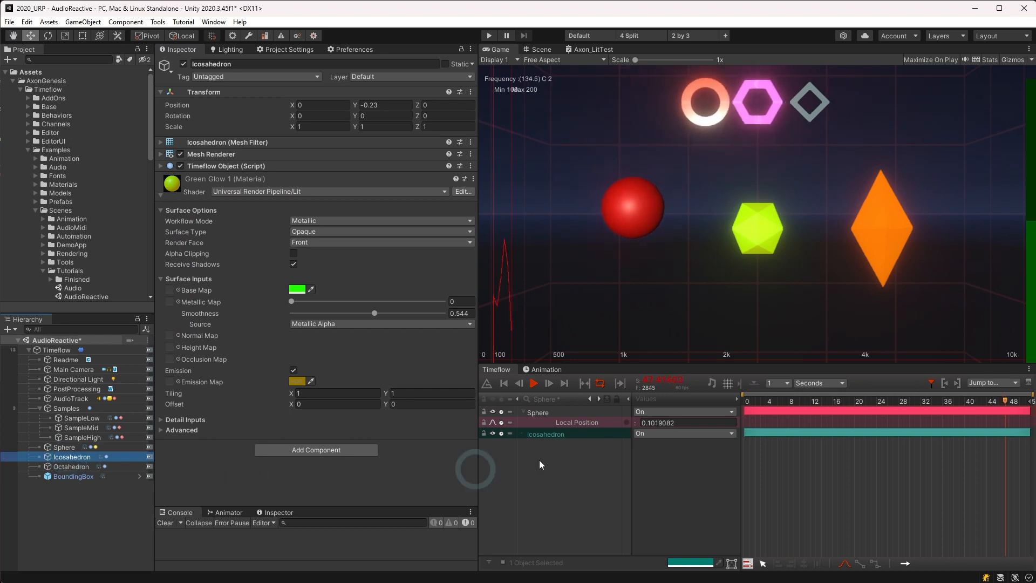
right_click(546, 434)
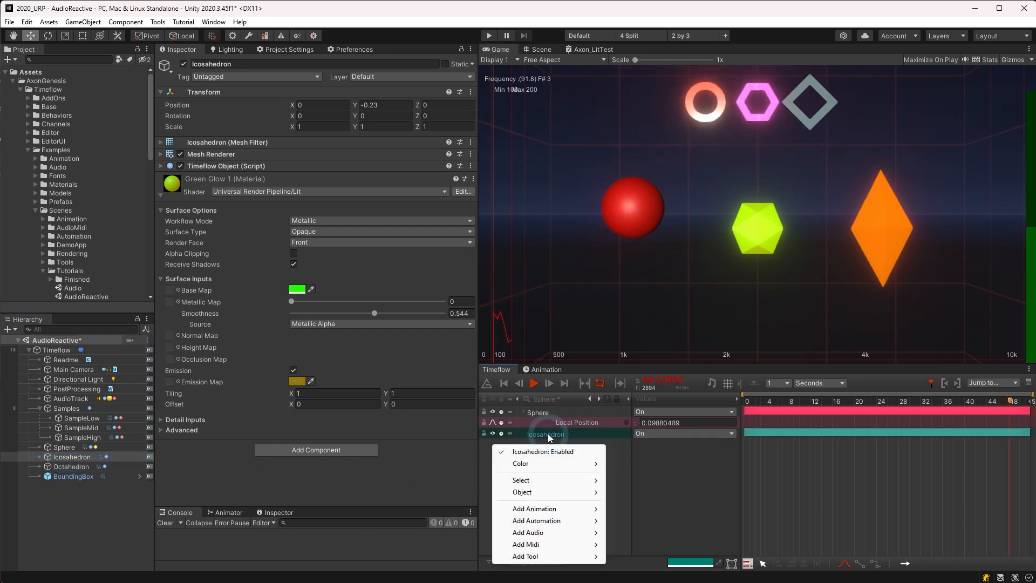
mouse_move(550, 534)
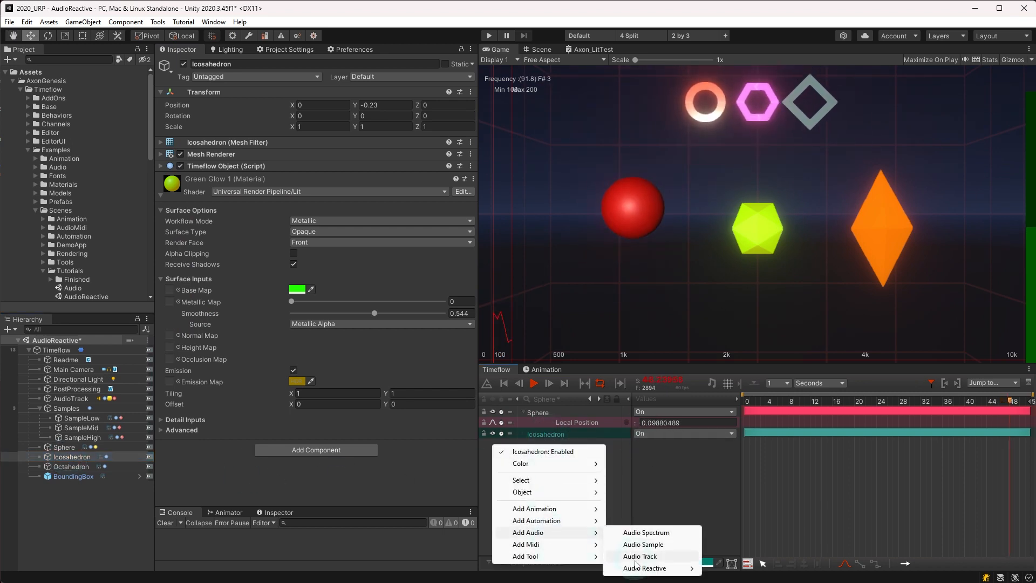
mouse_move(637, 566)
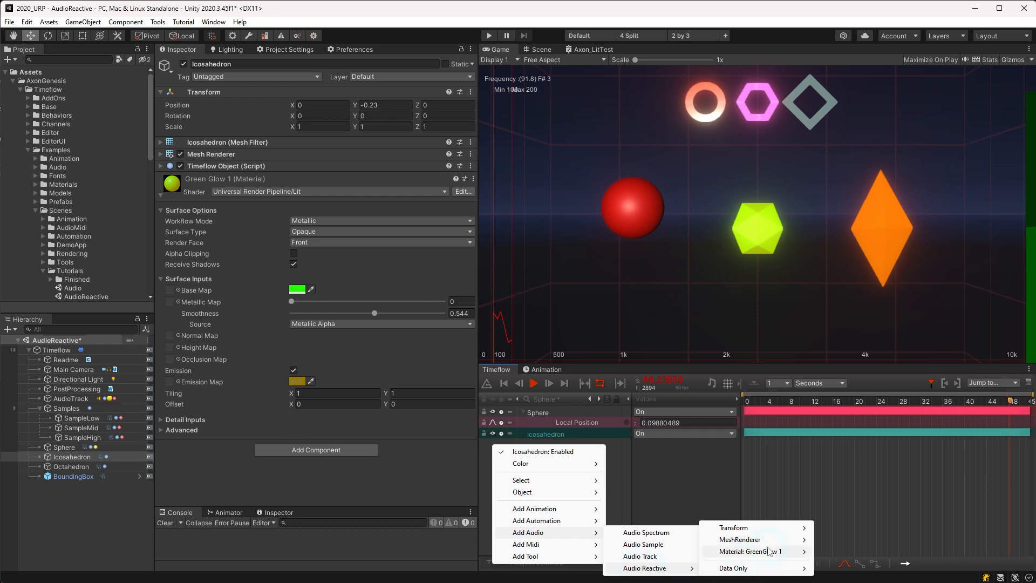
mouse_move(770, 551)
left_click(868, 326)
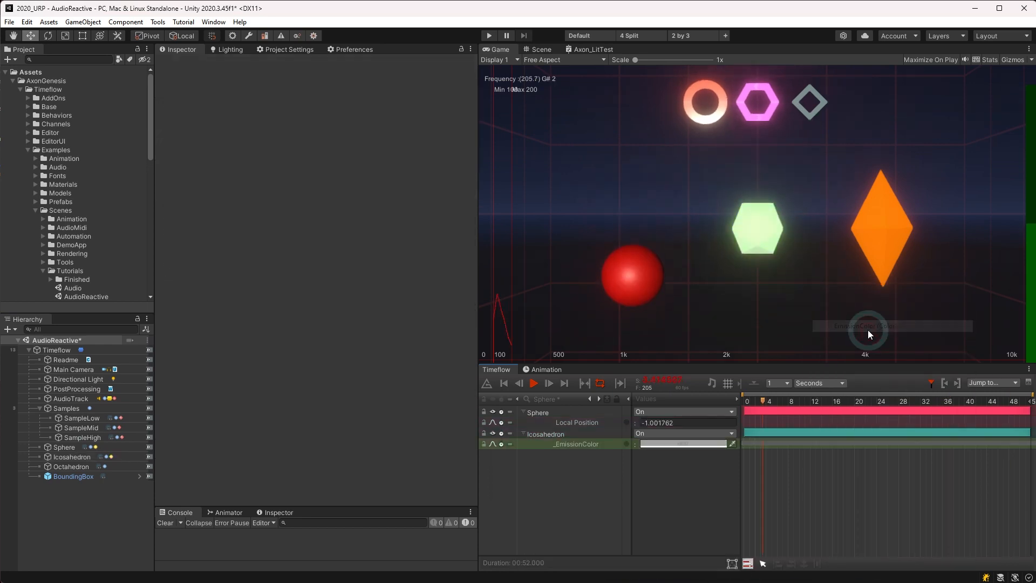
left_click(567, 433)
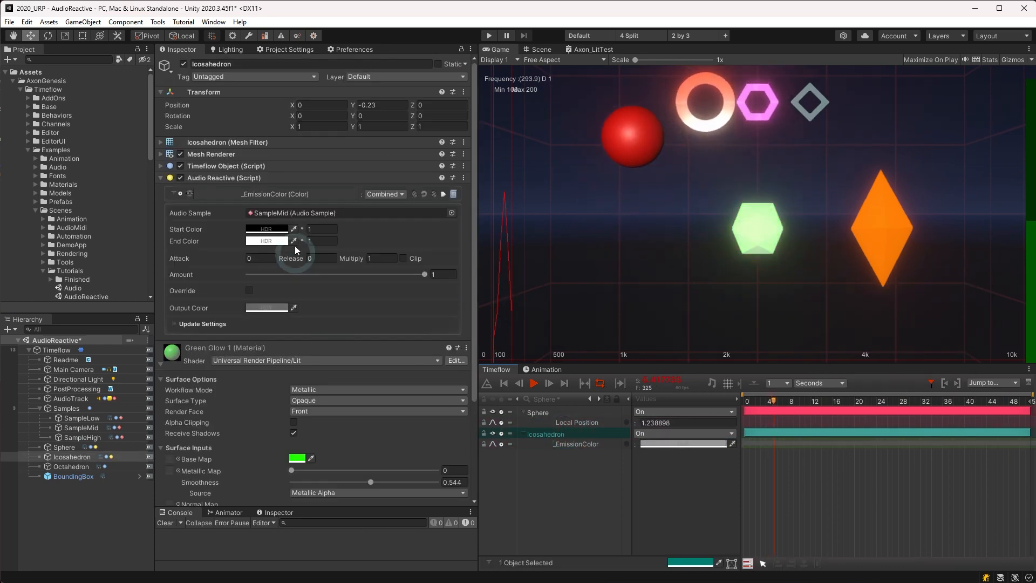
left_click(296, 213)
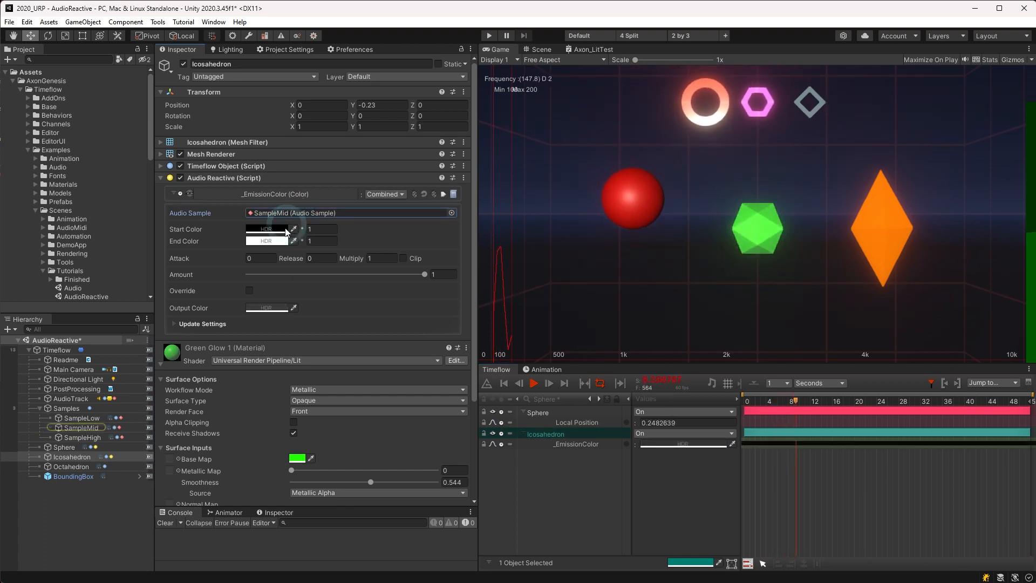
Step: Set the emission end colour to orange with intensity 2
left_click(278, 242)
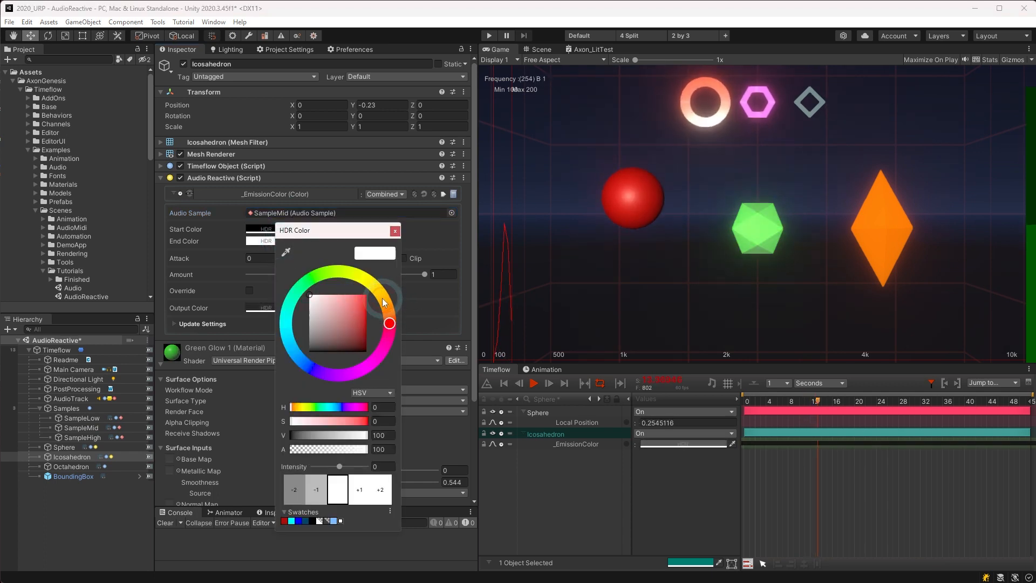
left_click(384, 298)
left_click(395, 231)
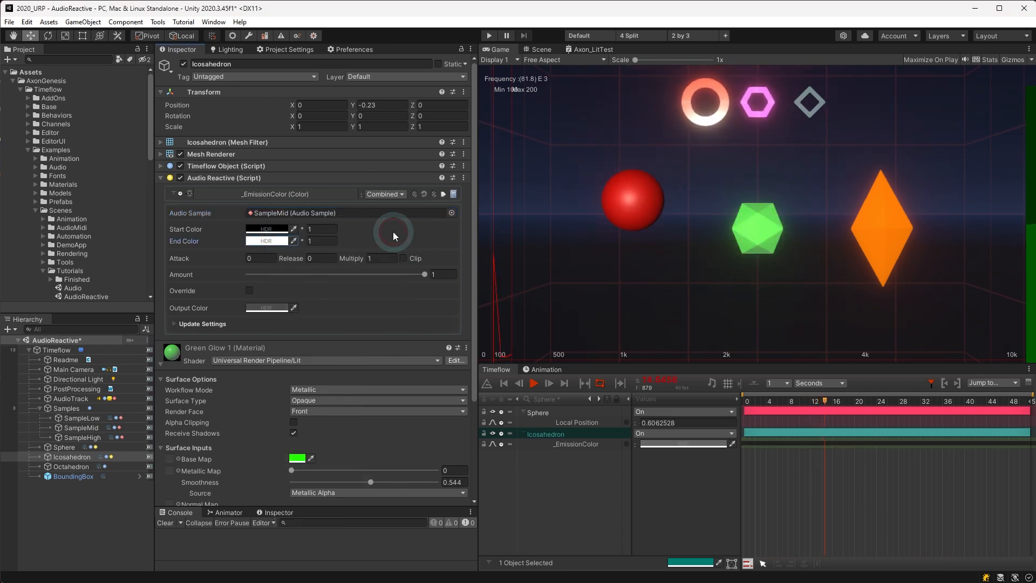
left_click(315, 242)
type("2")
key("Tab")
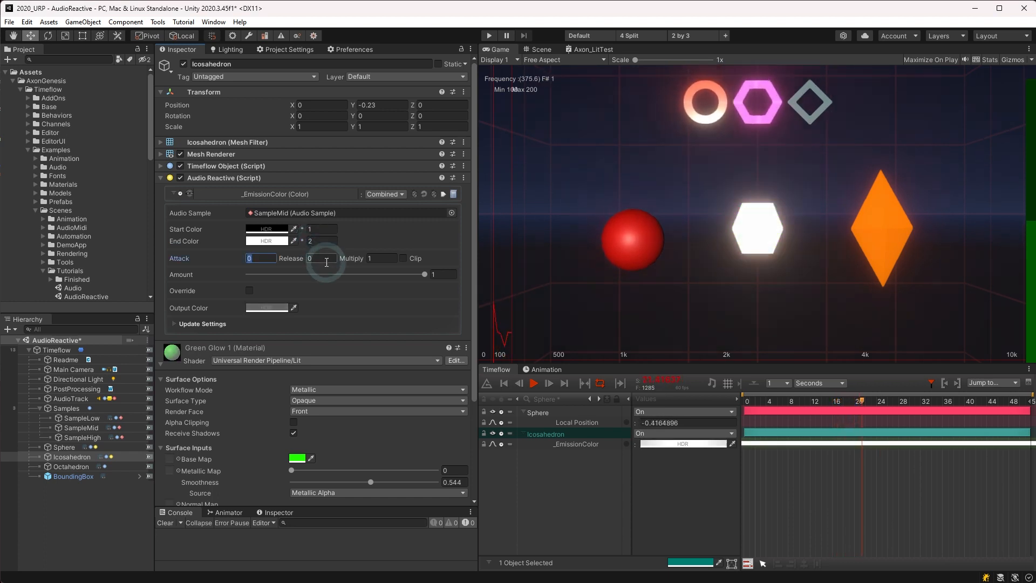
Step: Change the end colour to a fully saturated bright yellow (H 46)
left_click(273, 242)
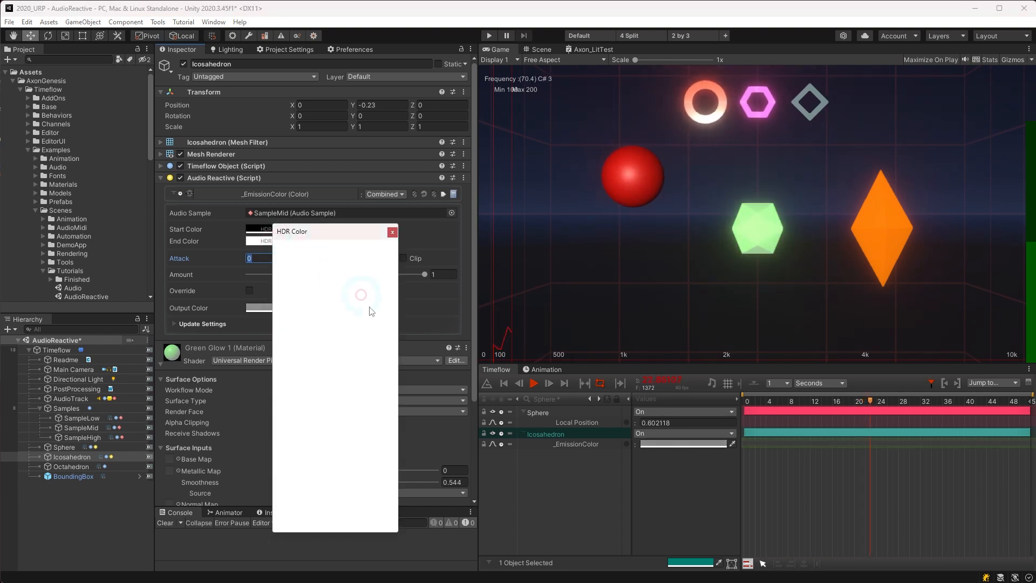
left_click(362, 296)
left_click(373, 286)
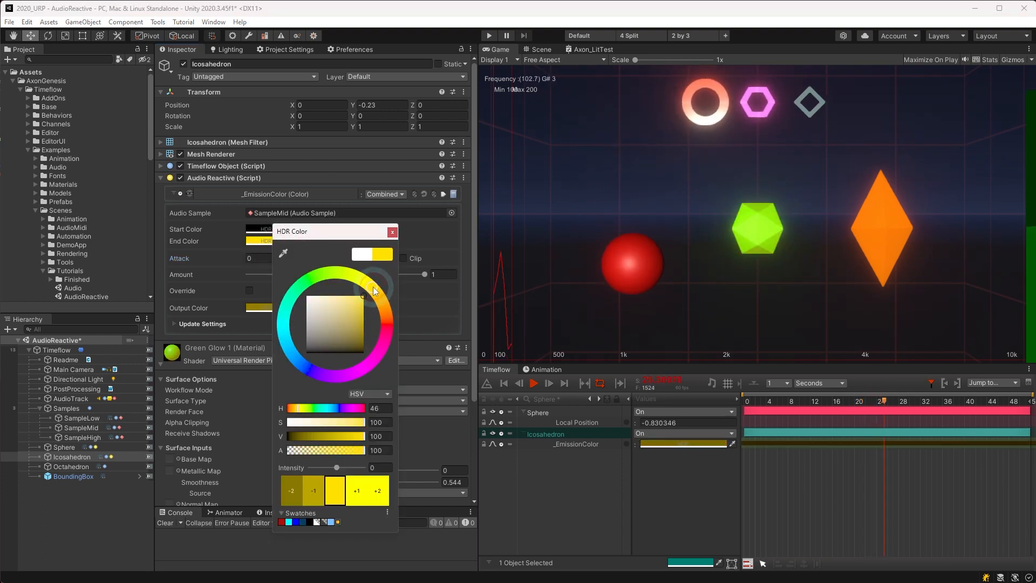
left_click(392, 233)
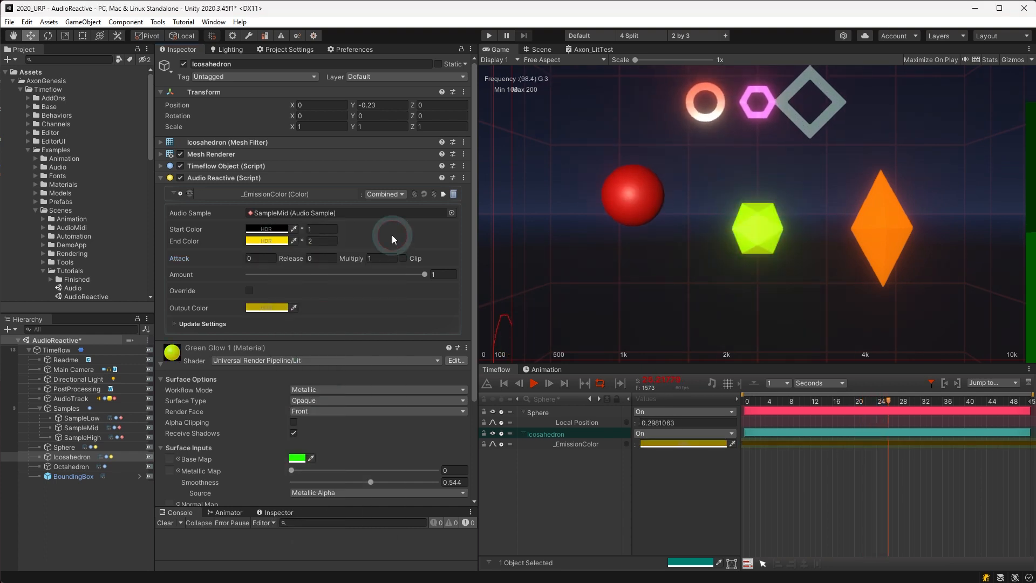
left_click(585, 420)
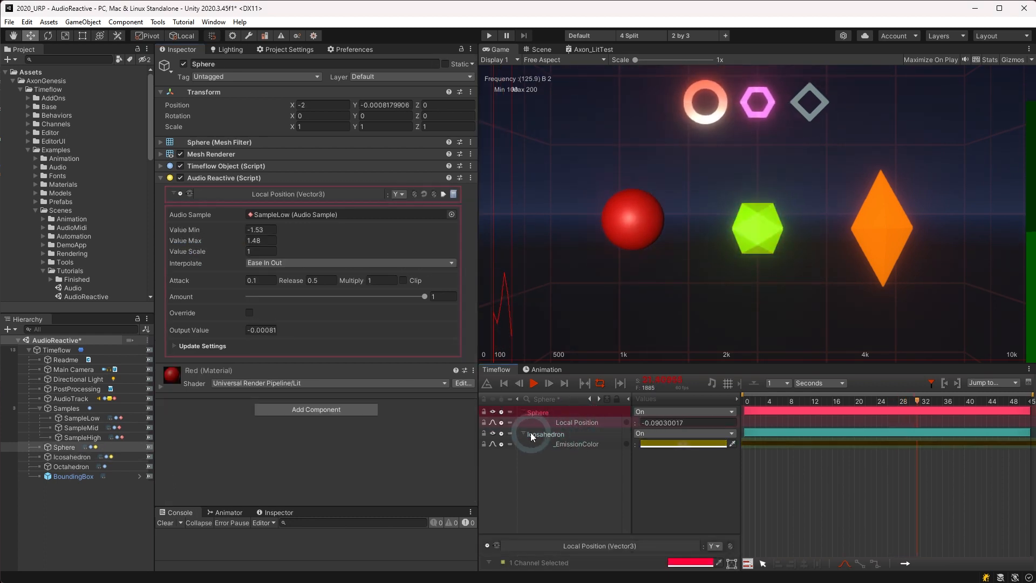
Step: Drag the Icosahedron onto the Sphere's Local Position track to create a linked Local Position channel
left_click_drag(530, 432, 628, 425)
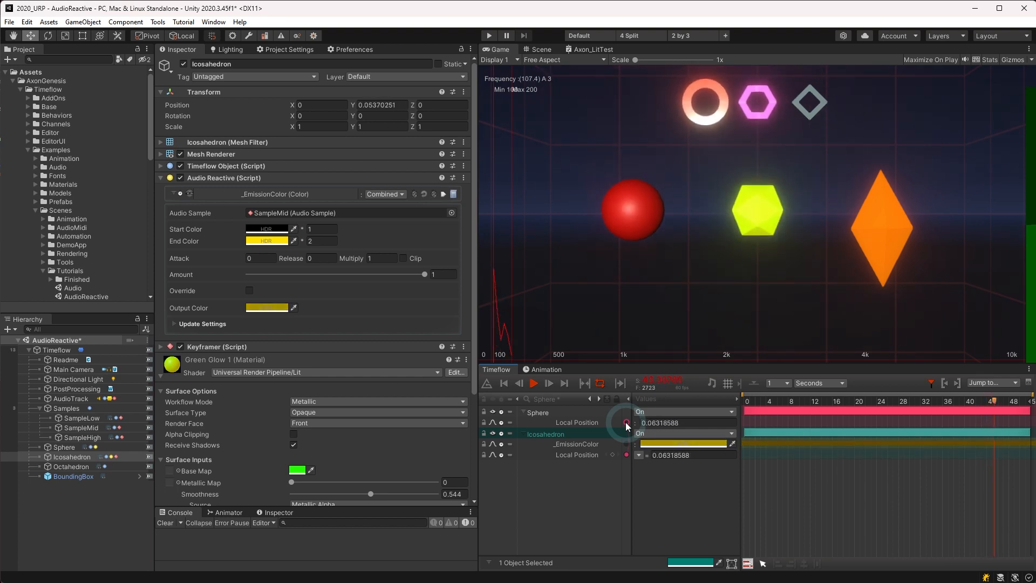
Step: Add a keyframe to the Icosahedron's Local Position channel, leaving the time offset unchanged
left_click(595, 454)
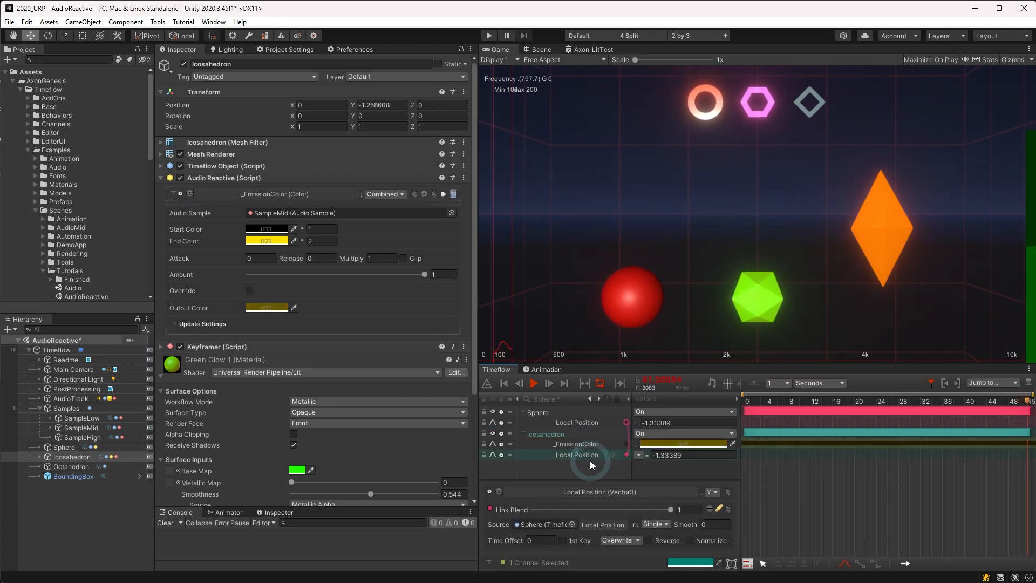
left_click(516, 540)
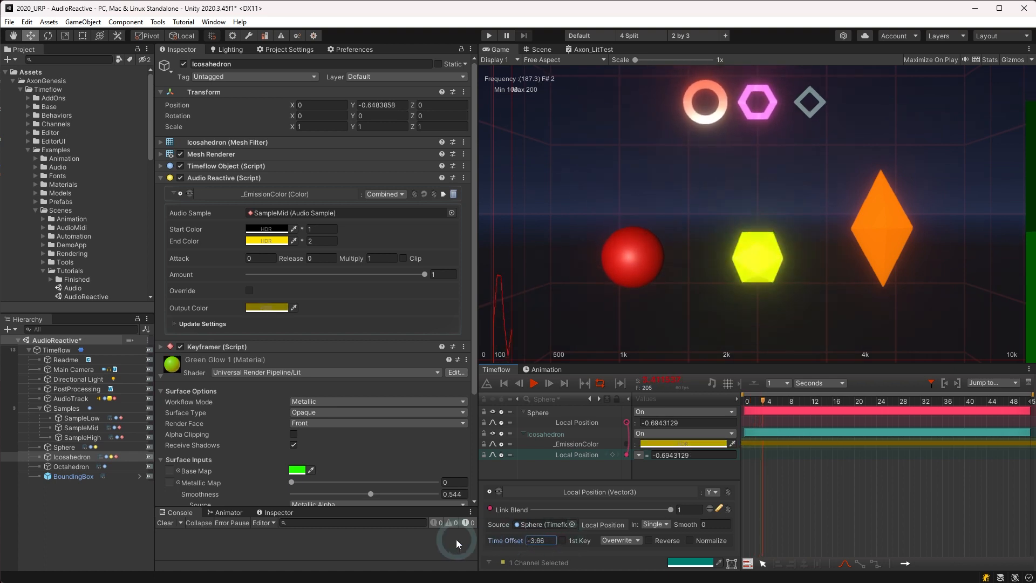
type(".48")
key("BackSpace")
key("BackSpace")
key("BackSpace")
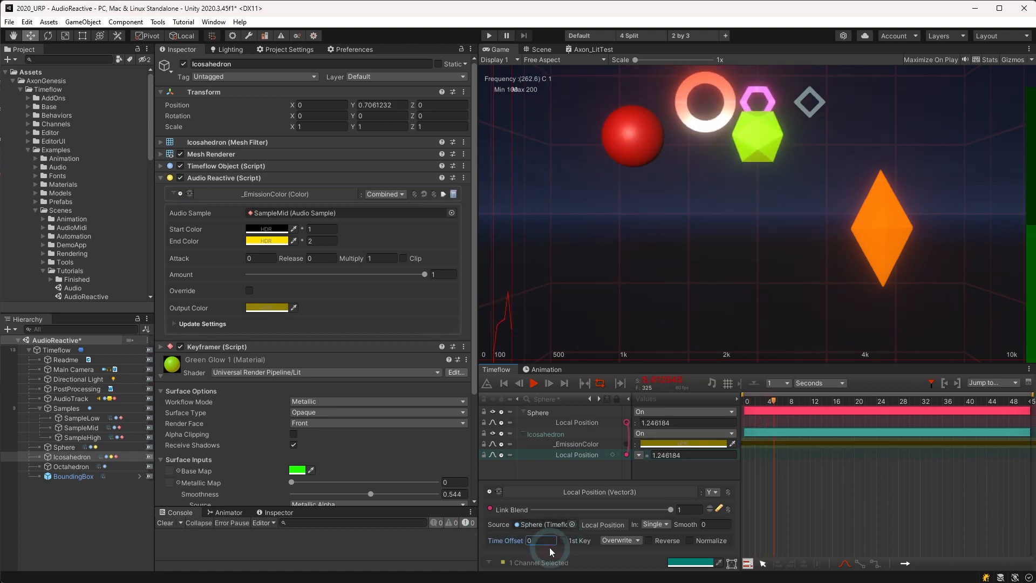
left_click(612, 455)
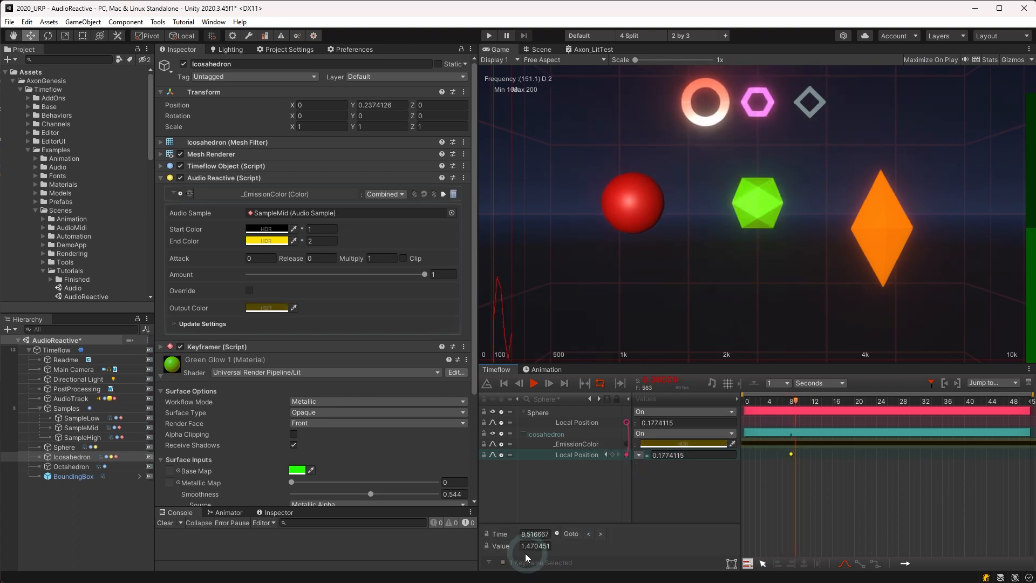
left_click(531, 545)
Step: Set the channel's link blend mode to Subtract, then select the Octahedron
left_click(563, 455)
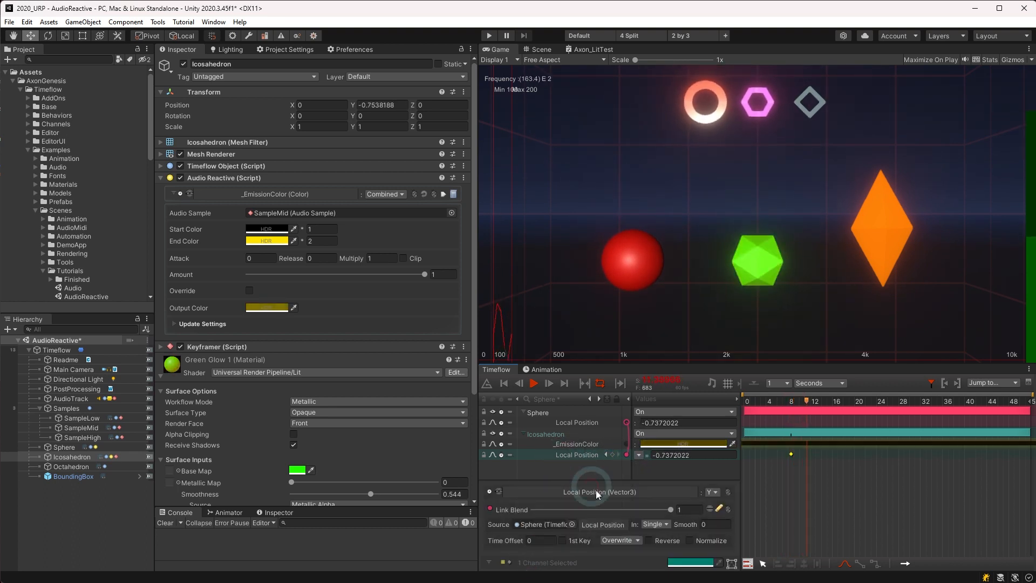
left_click(617, 541)
left_click(630, 467)
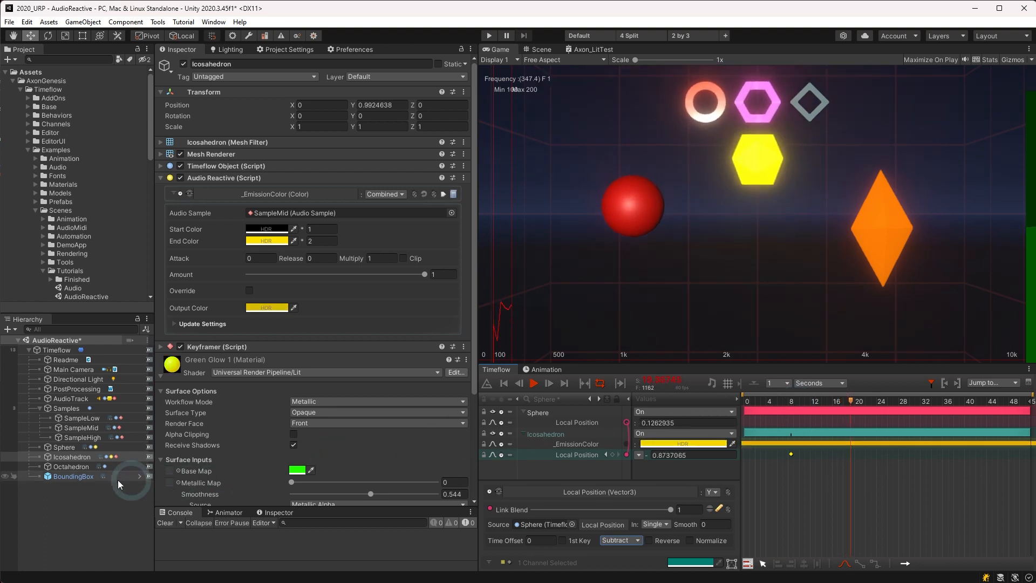
left_click(71, 466)
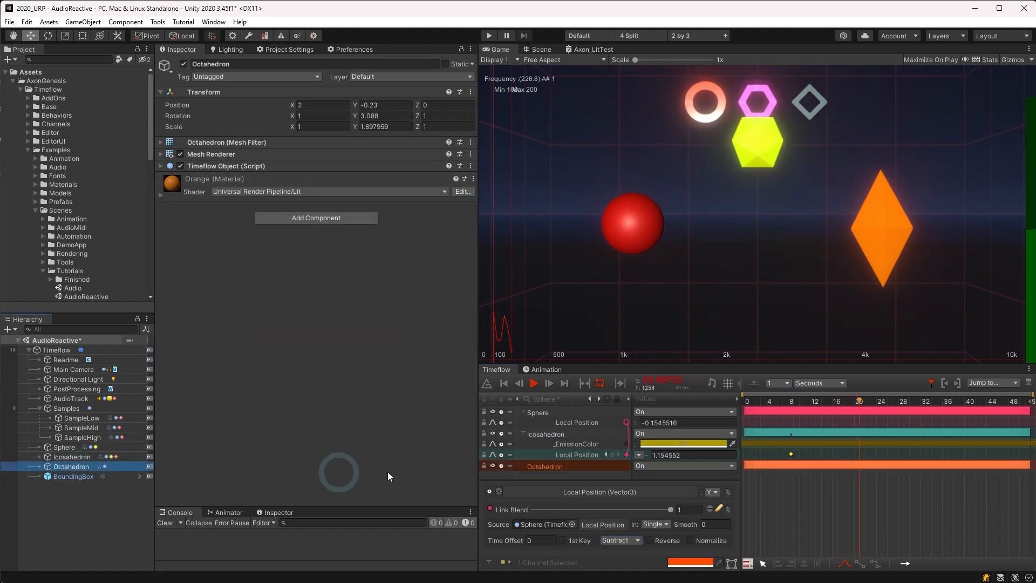
Step: Add an Audio Reactive Local Scale (Combined) track to the Octahedron
right_click(546, 466)
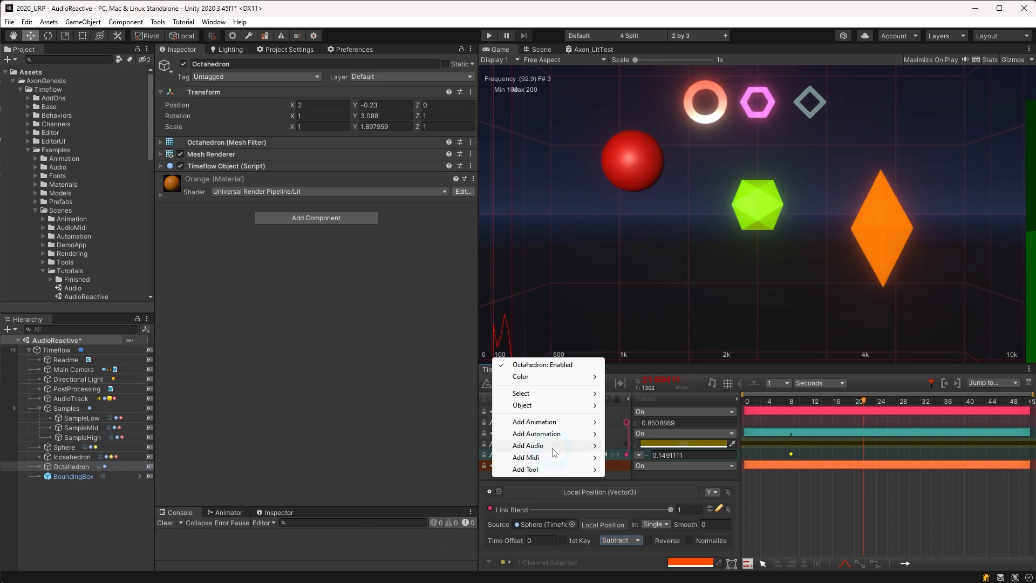
mouse_move(553, 452)
mouse_move(636, 482)
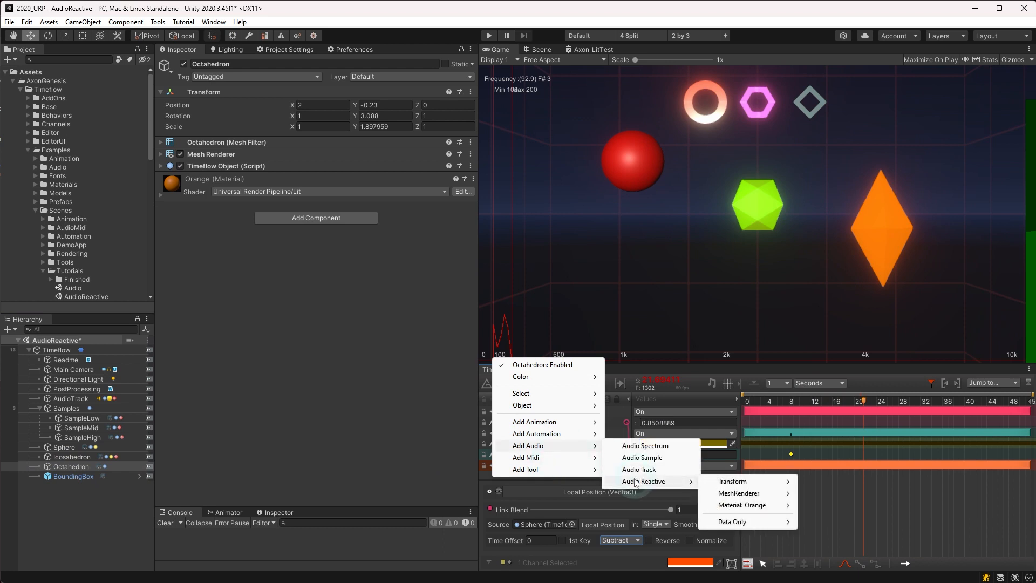
mouse_move(771, 482)
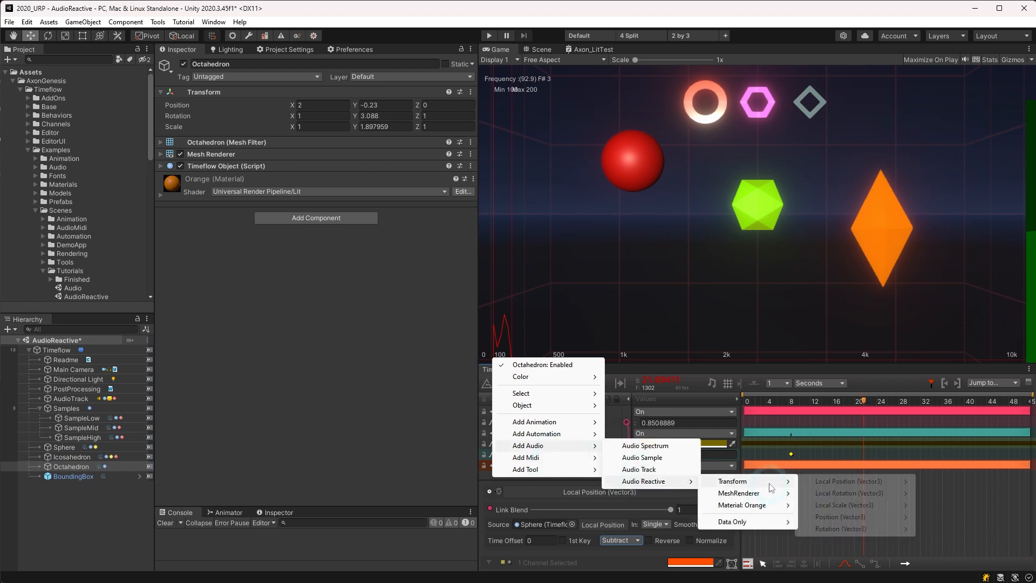
mouse_move(855, 506)
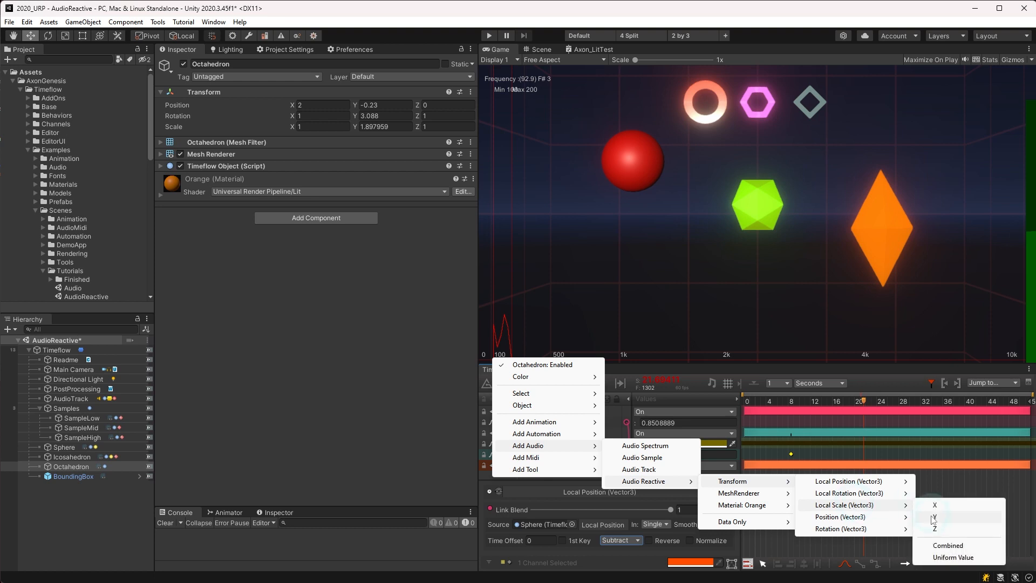
left_click(937, 545)
left_click(544, 466)
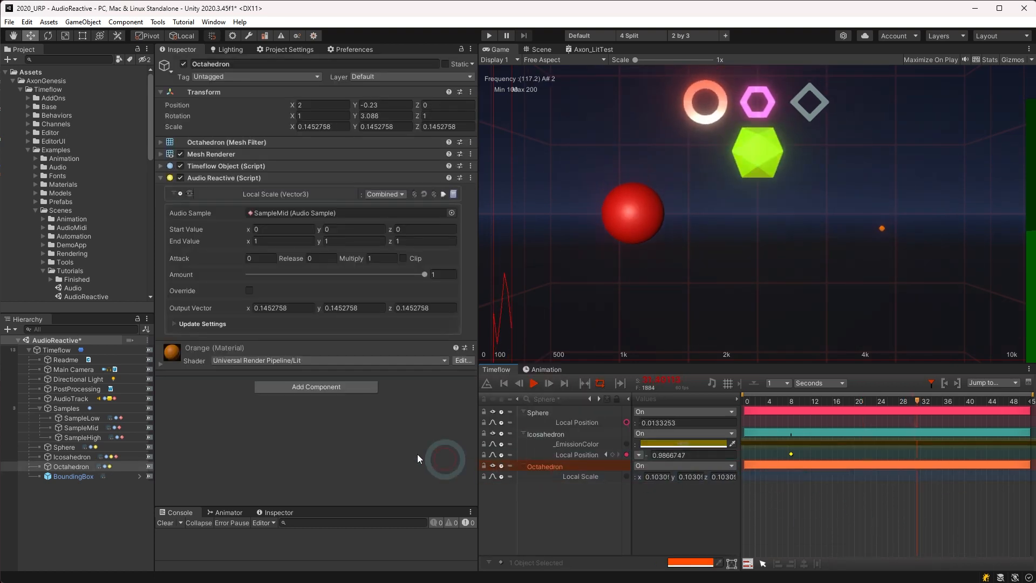
Step: Drive the Octahedron's scale with SampleHigh and set End Value Y to 2
left_click(81, 437)
left_click_drag(81, 436, 338, 211)
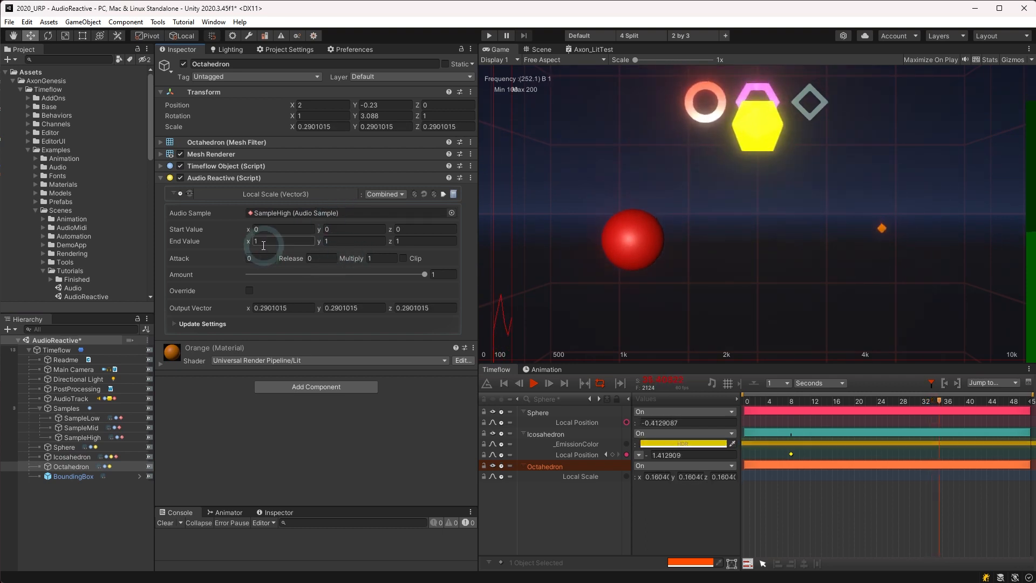
left_click(323, 243)
type("1.84")
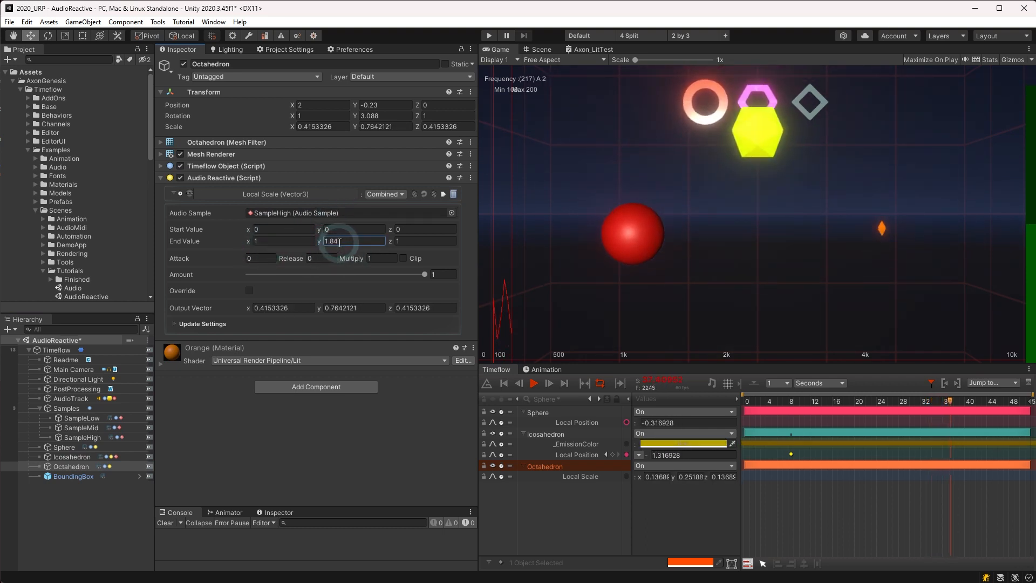
left_click(349, 242)
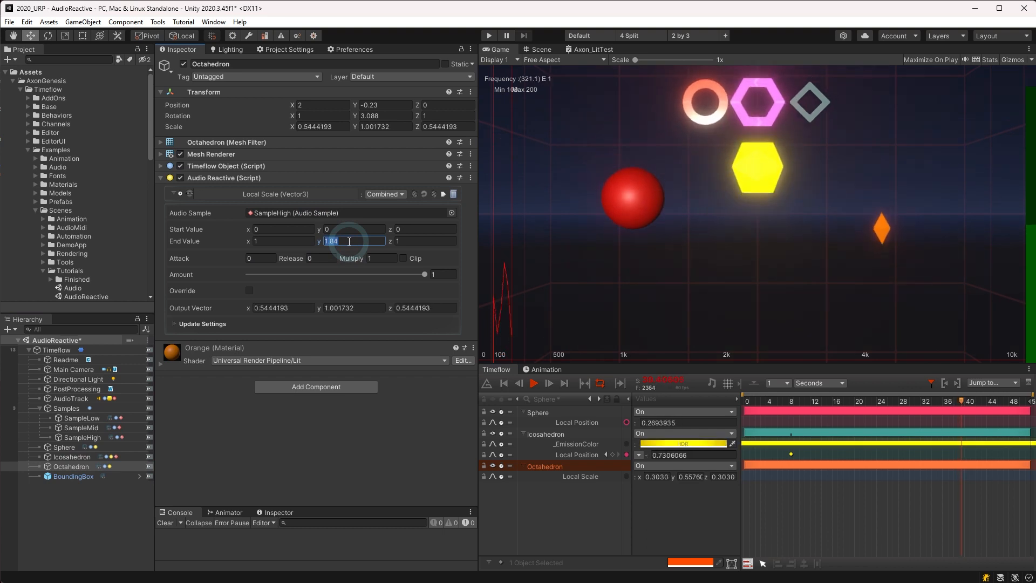
type("2")
left_click(311, 194)
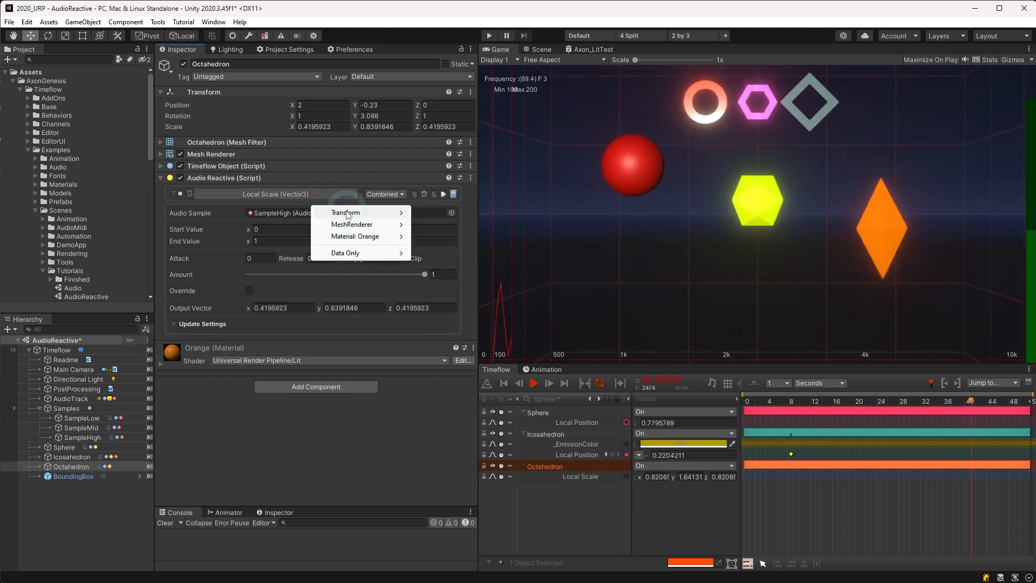
left_click(290, 432)
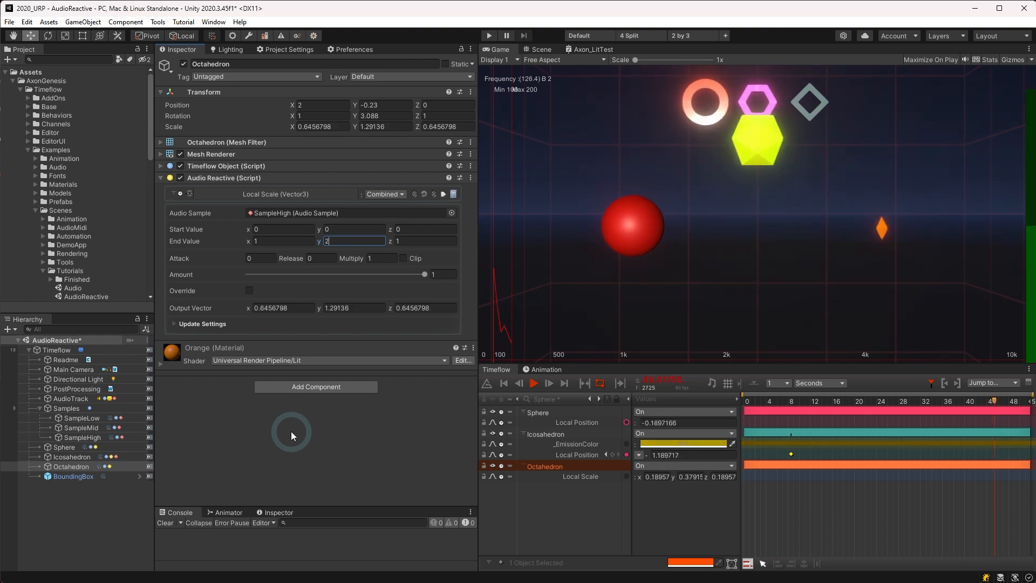